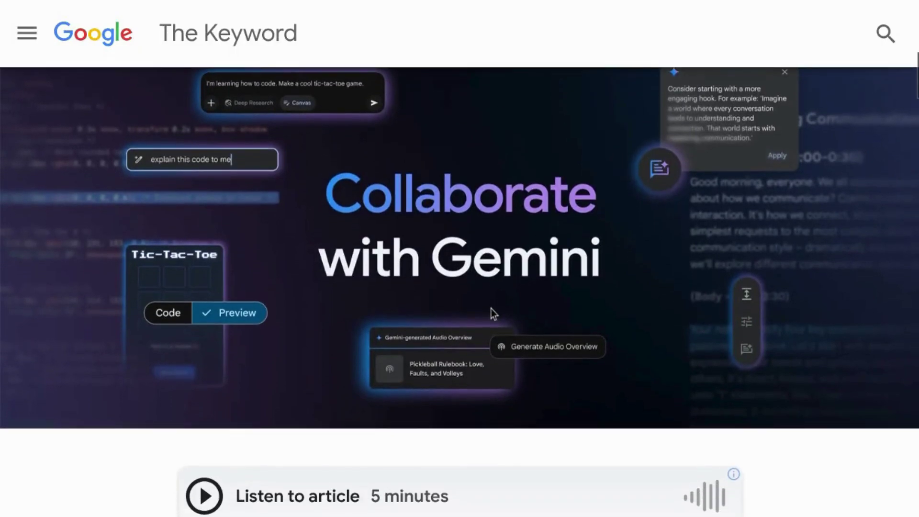
Scroll through The Keyword article announcing Canvas and Audio Overview.
scroll(489, 314, "down", 17)
scroll(492, 316, "up", 2)
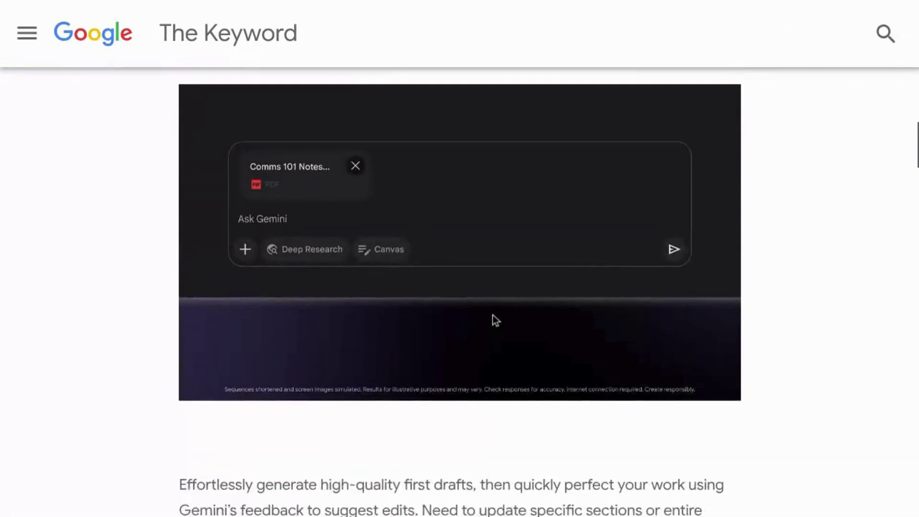
scroll(493, 317, "down", 3)
scroll(498, 340, "down", 15)
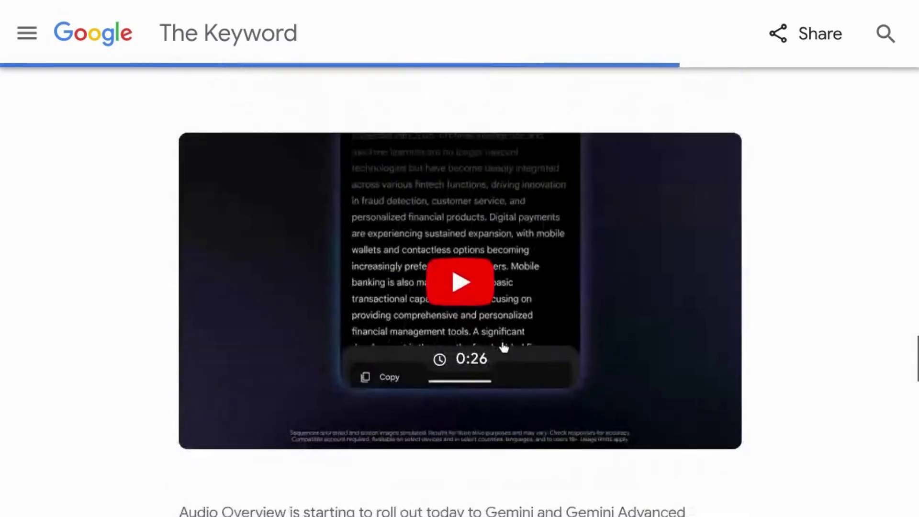
scroll(505, 346, "up", 20)
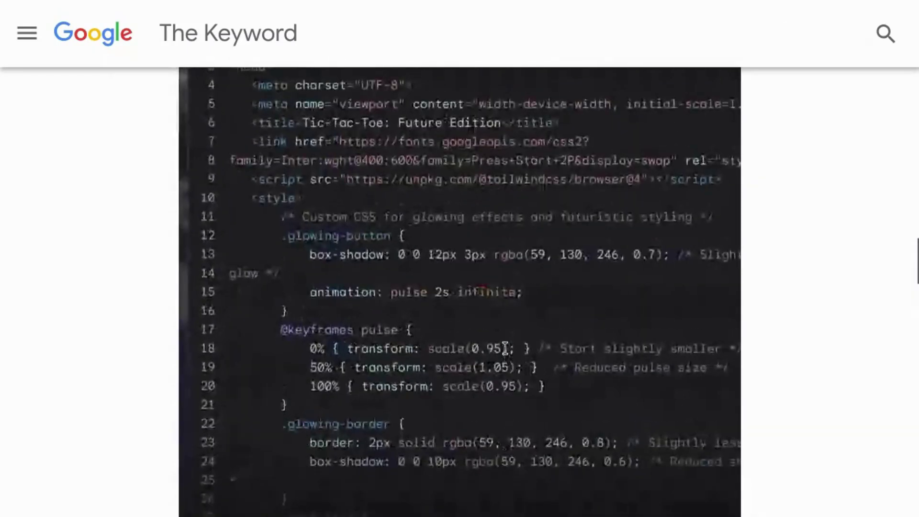
scroll(505, 349, "up", 12)
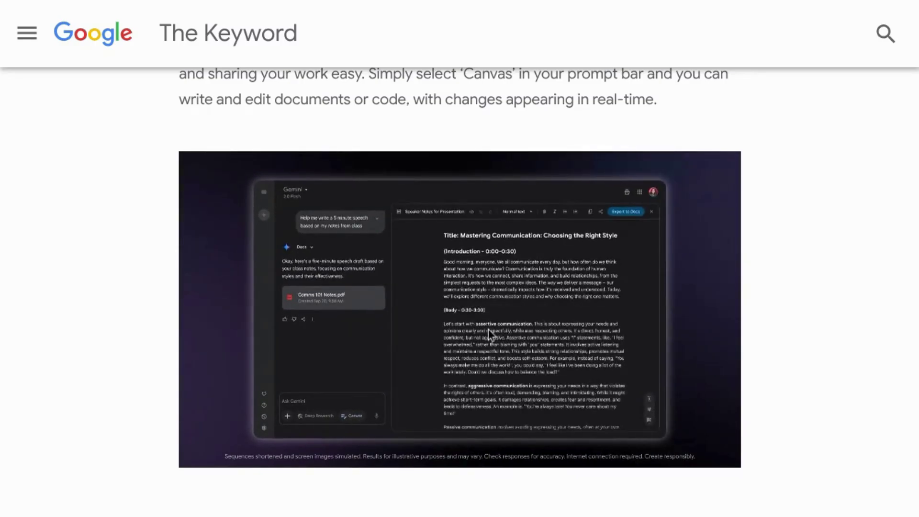
scroll(484, 331, "down", 1)
scroll(484, 331, "down", 18)
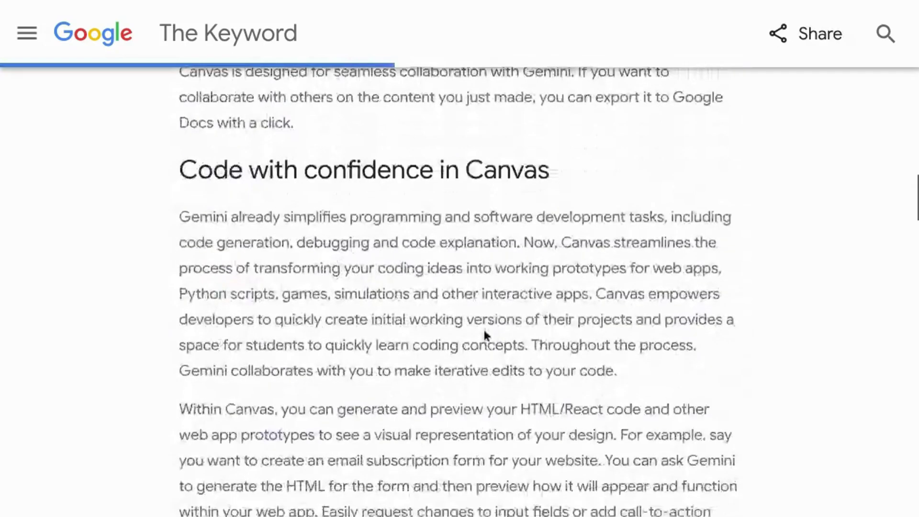
scroll(484, 329, "down", 7)
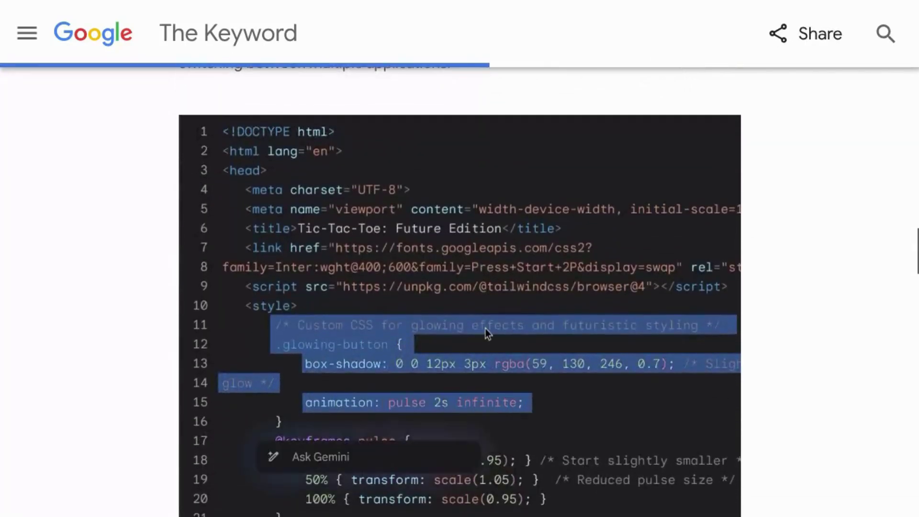
scroll(485, 328, "down", 1)
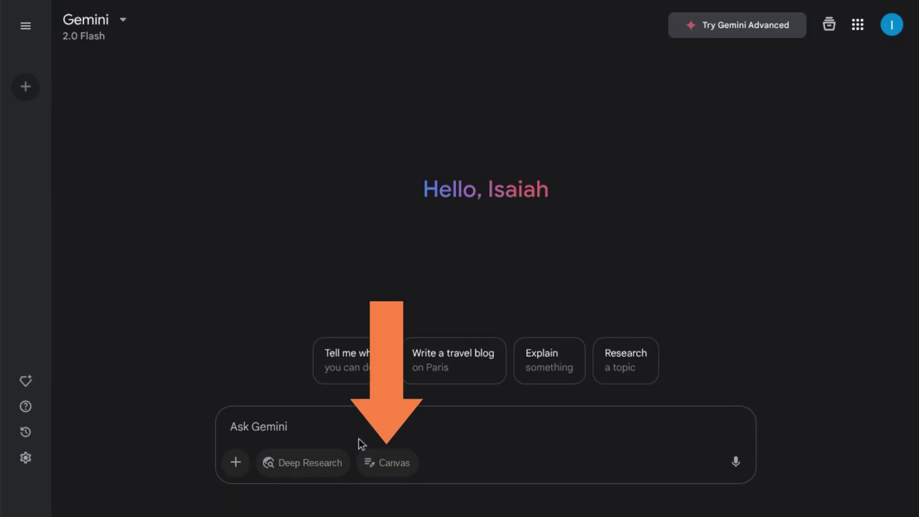
With Canvas enabled, send the prompt for a step-by-step guide on building slide decks from dashboards.
left_click(399, 467)
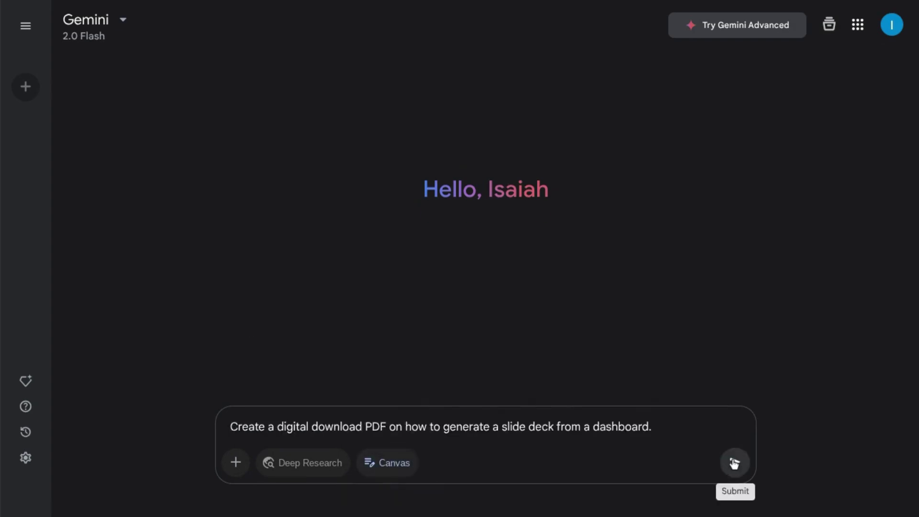
left_click(734, 461)
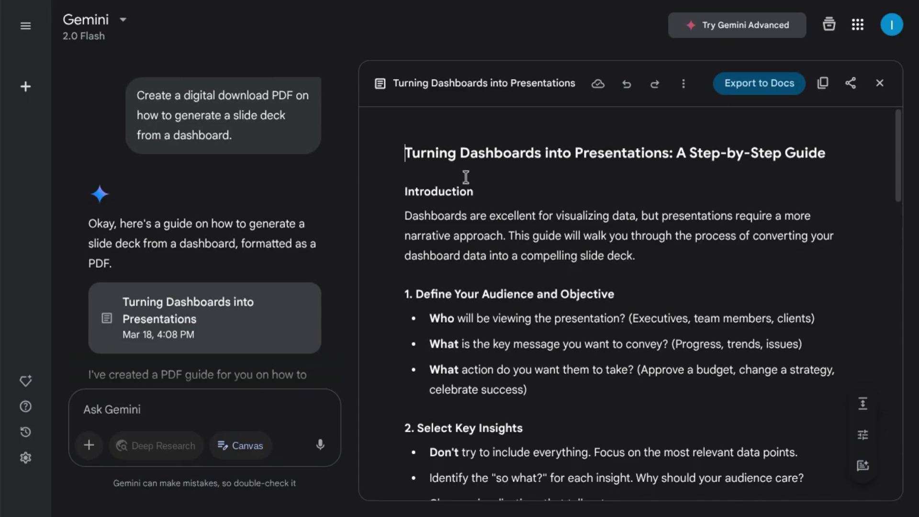
Swap the section 3 Conclusion bullet for an 'Appendix:' bullet about supporting charts and data.
scroll(598, 268, "down", 8)
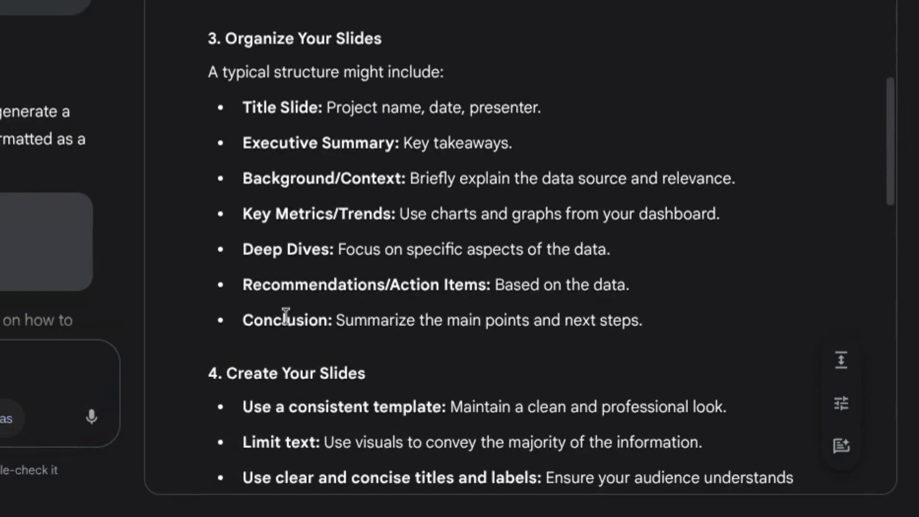
left_click_drag(244, 319, 643, 329)
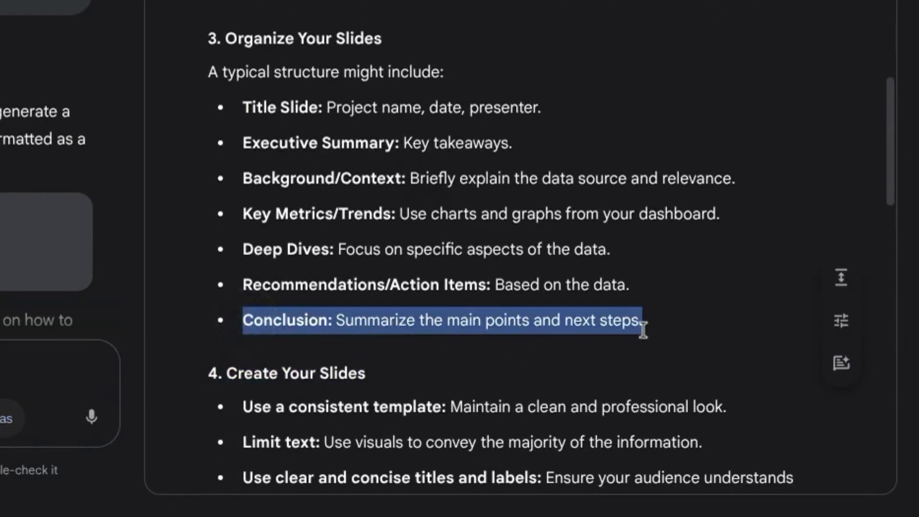
key("BackSpace")
type("Appendix:")
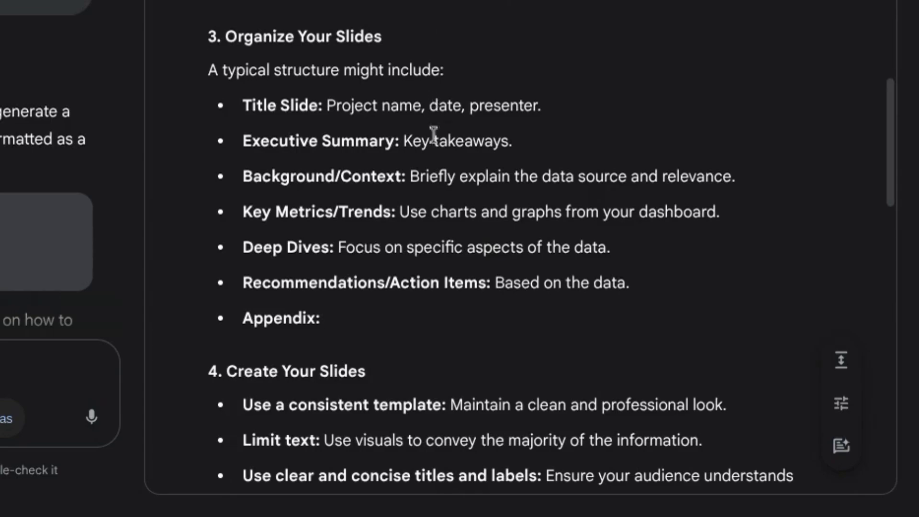
left_click(368, 319)
type("Add additional charts, data, and information that support key points presented in the main deck.")
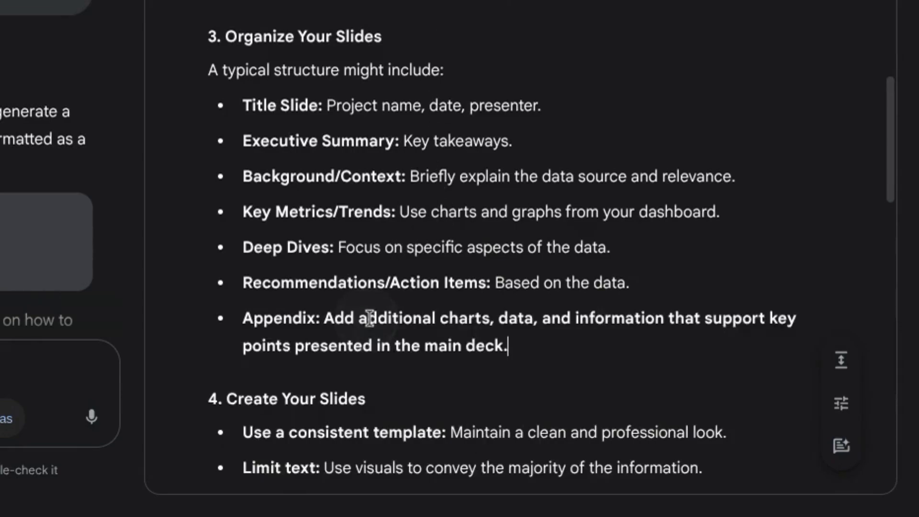
left_click_drag(325, 318, 509, 344)
Unbold the Appendix description sentence, keeping the Normal text style.
left_click(594, 48)
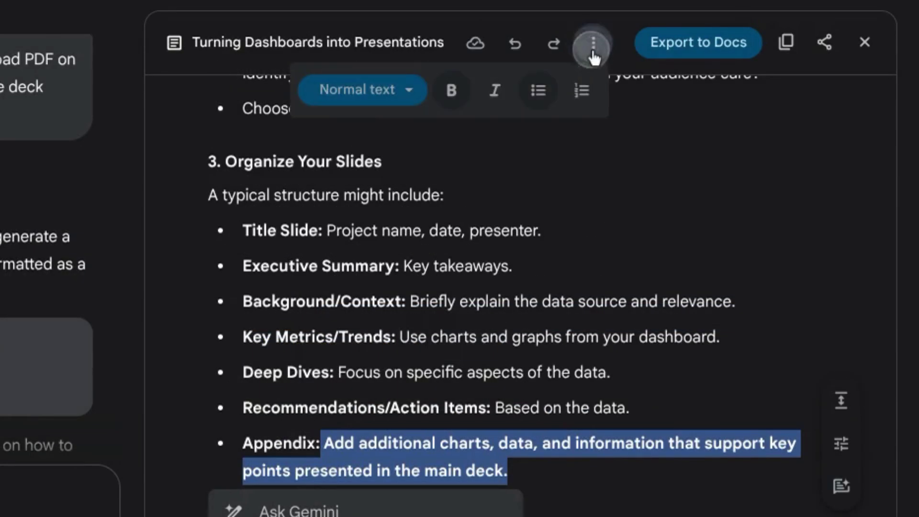
left_click(451, 91)
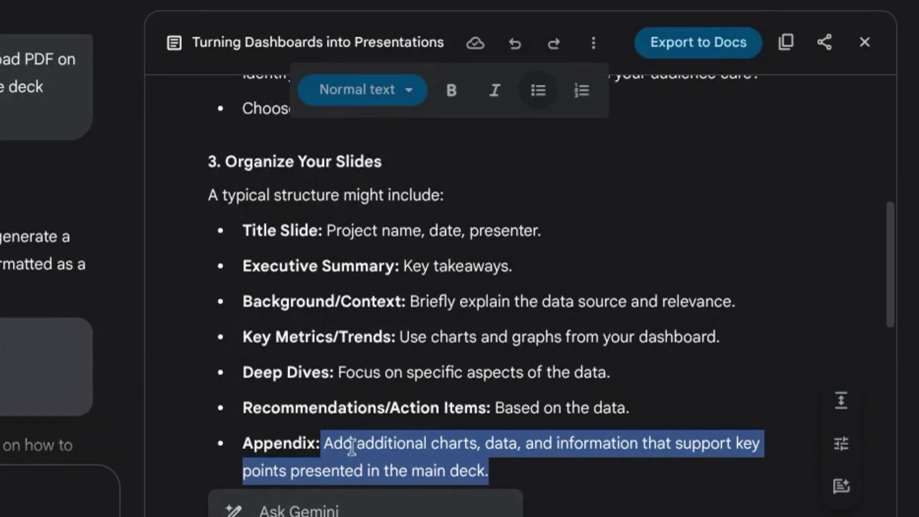
left_click(390, 100)
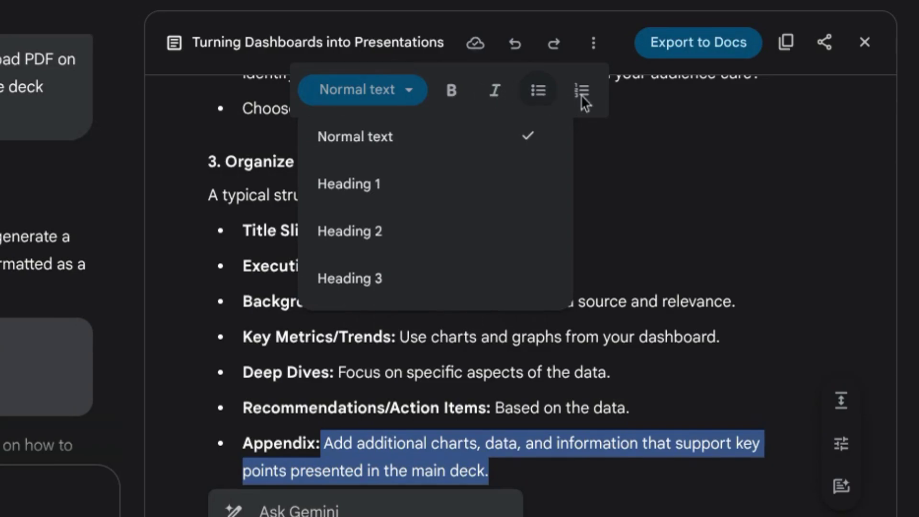
left_click(529, 455)
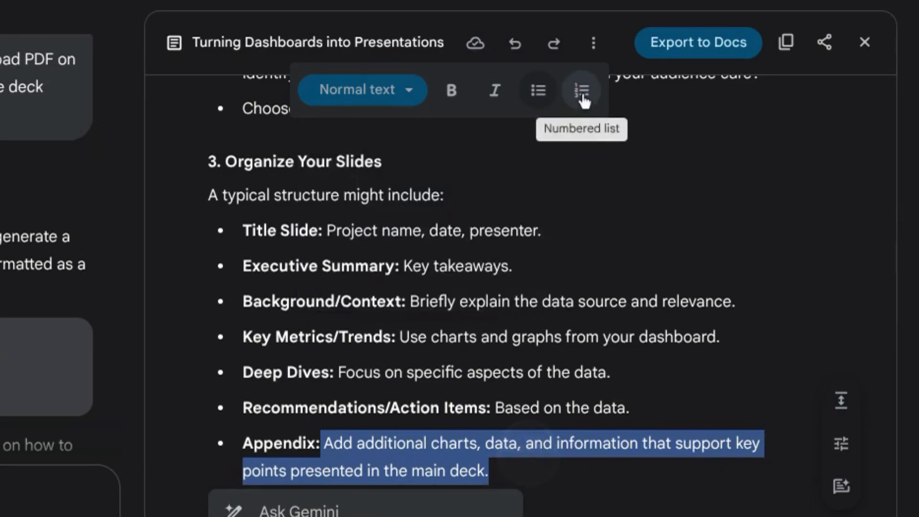
Ask Gemini 'what are some different ways to create titles for slides?' on the titles bullet.
left_click(532, 476)
scroll(373, 391, "down", 5)
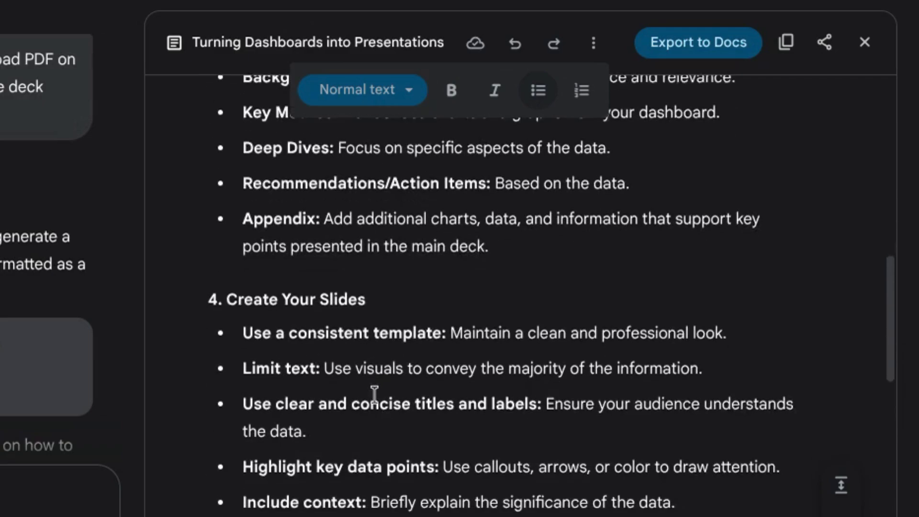
scroll(374, 393, "down", 1)
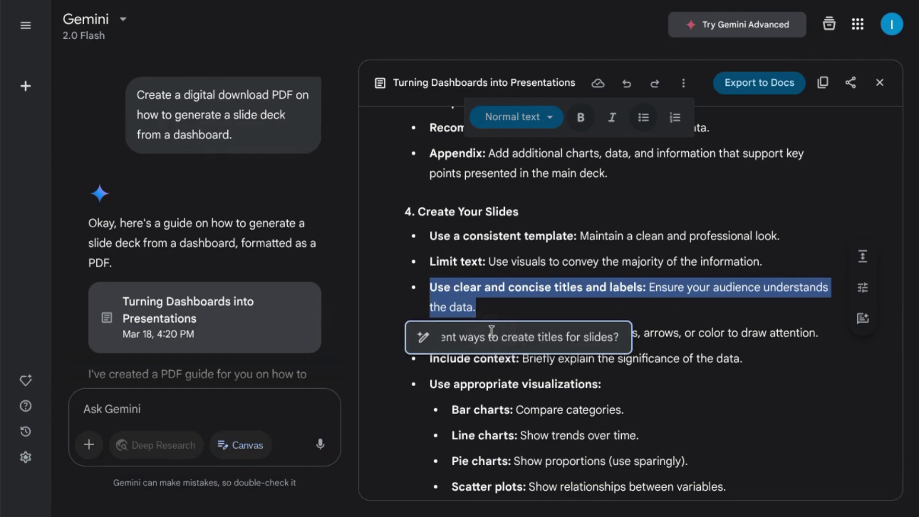
key("Return")
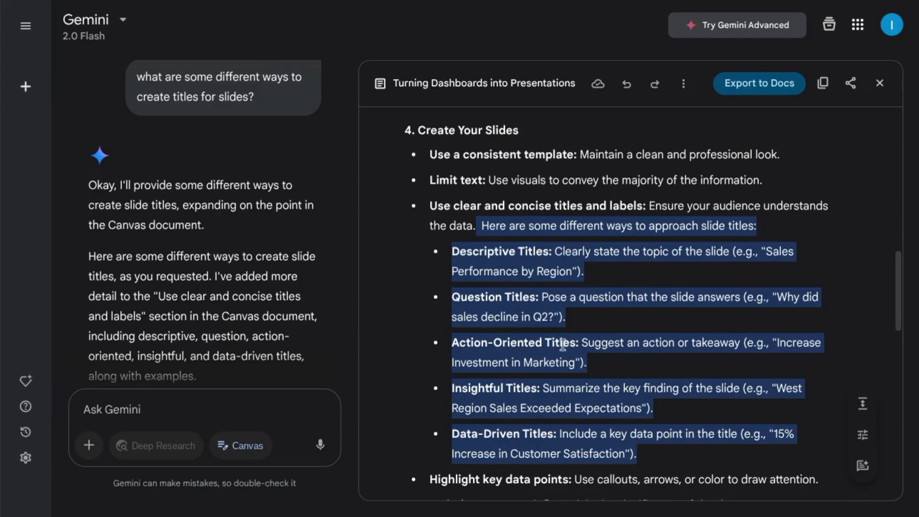
scroll(609, 353, "up", 15)
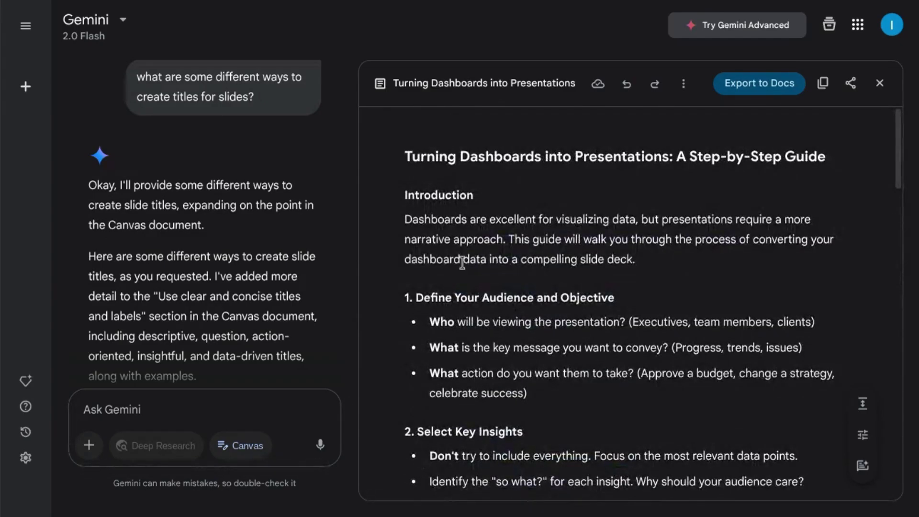
Lengthen the Introduction paragraph with the length slider.
left_click(460, 223)
triple_click(460, 223)
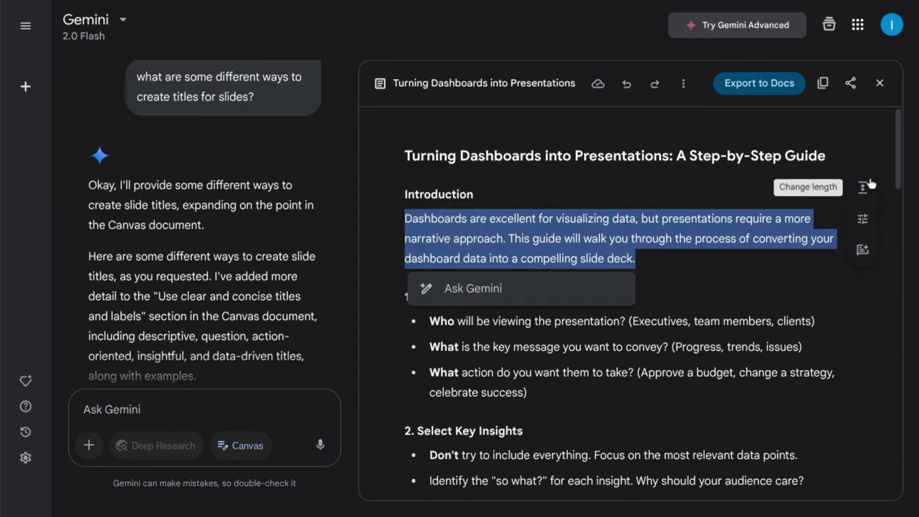
left_click(864, 188)
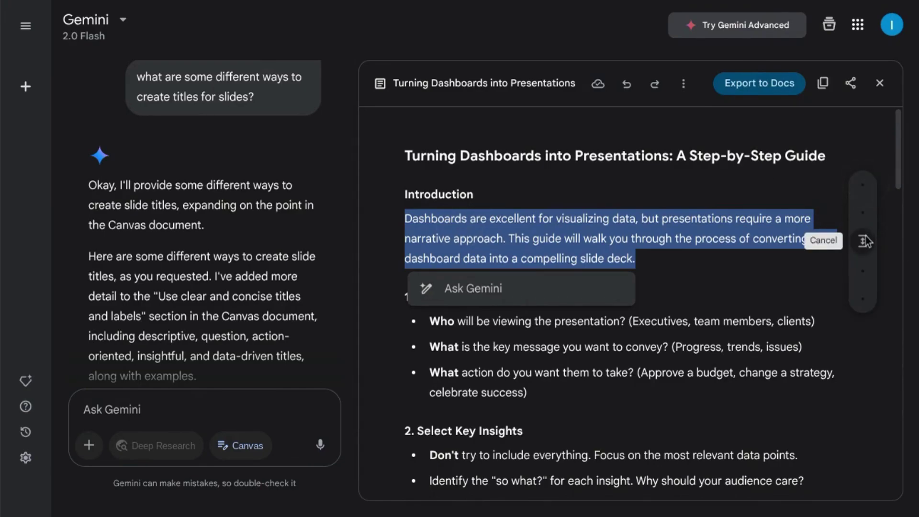
left_click_drag(864, 241, 863, 299)
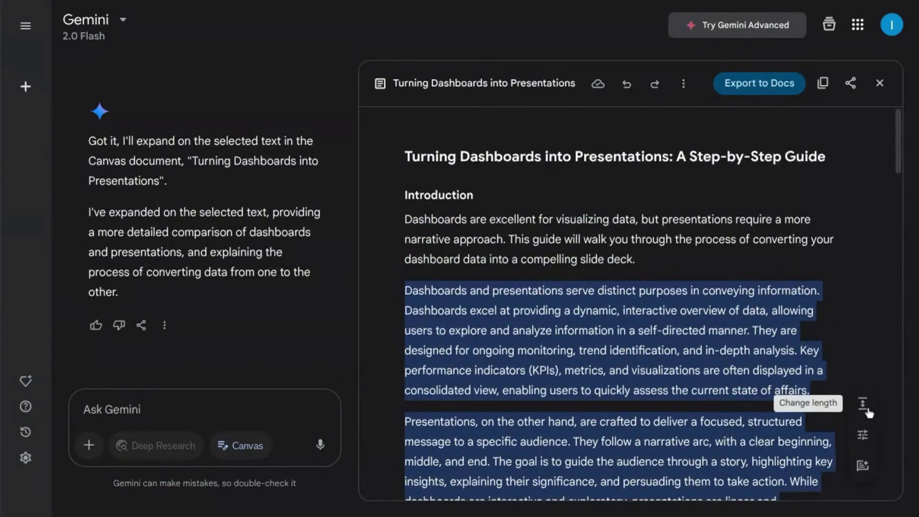
Condense the guide to Shortest, then revert to the previous longer version.
left_click(867, 410)
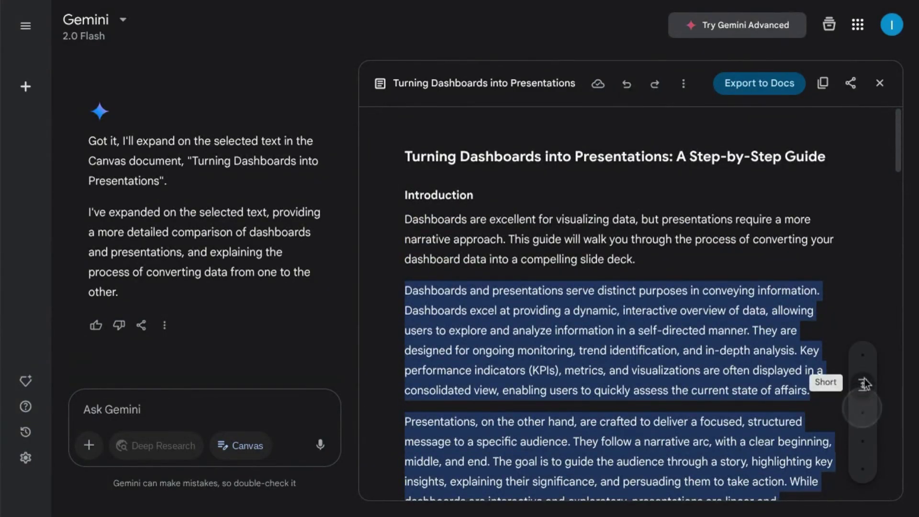
left_click(864, 383)
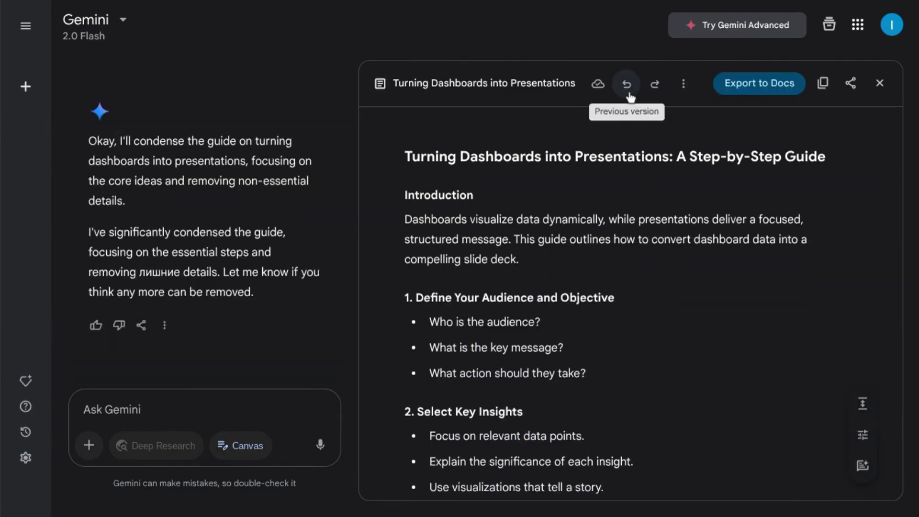
left_click(626, 86)
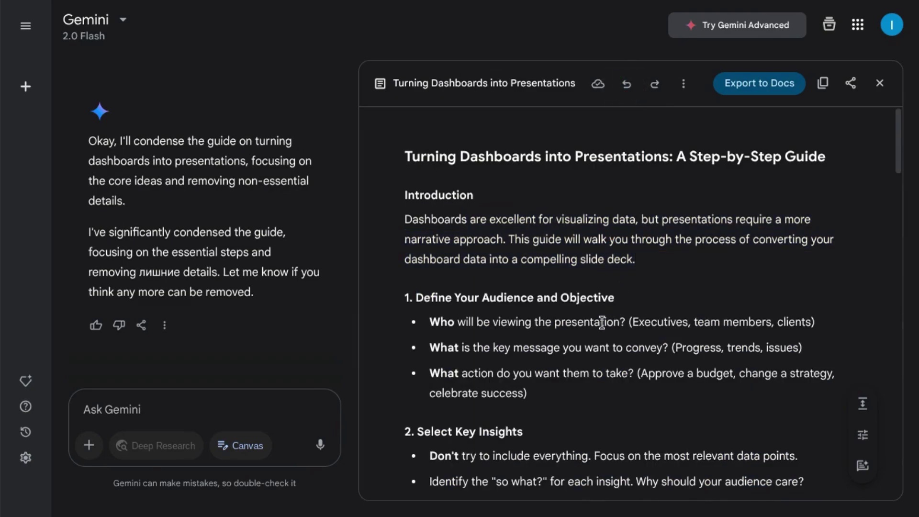
Rewrite the selected Introduction paragraph in a Very casual tone.
left_click_drag(404, 219, 635, 259)
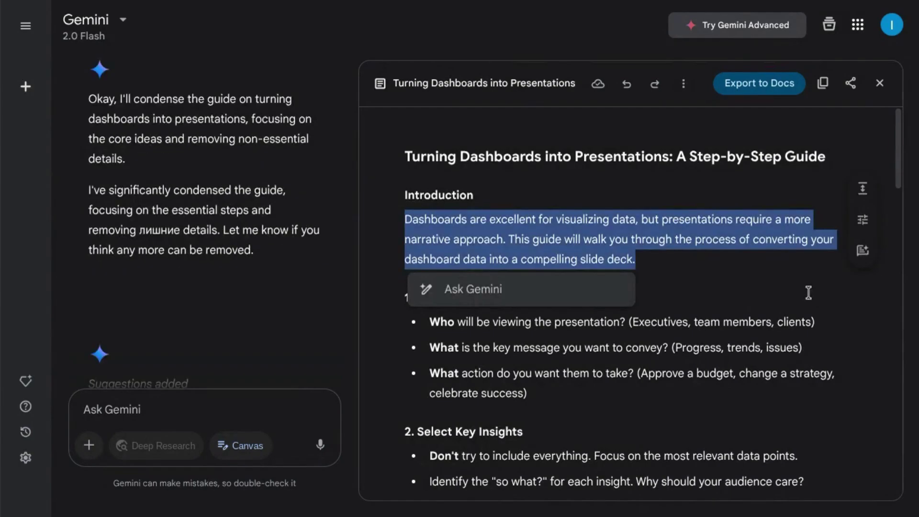
left_click(862, 221)
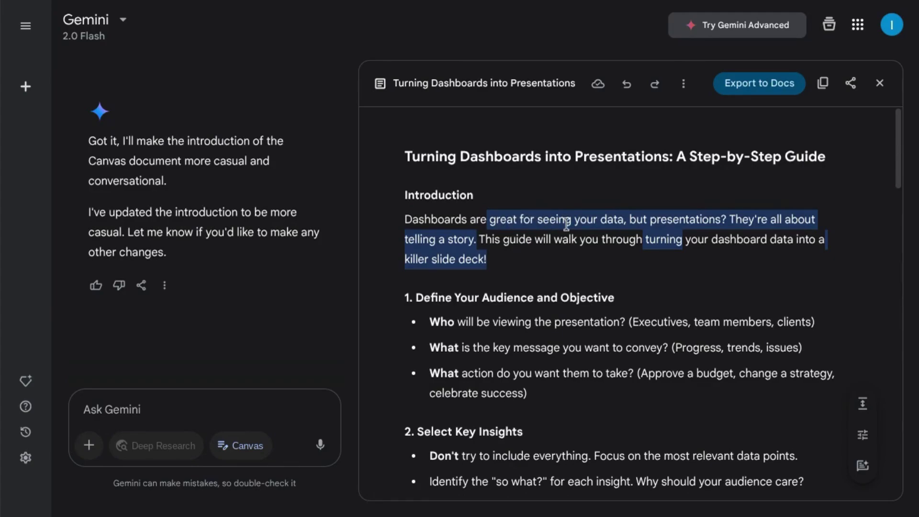
Apply Gemini's suggested Introduction rewrite about dashboards excelling at visualizing data.
triple_click(527, 225)
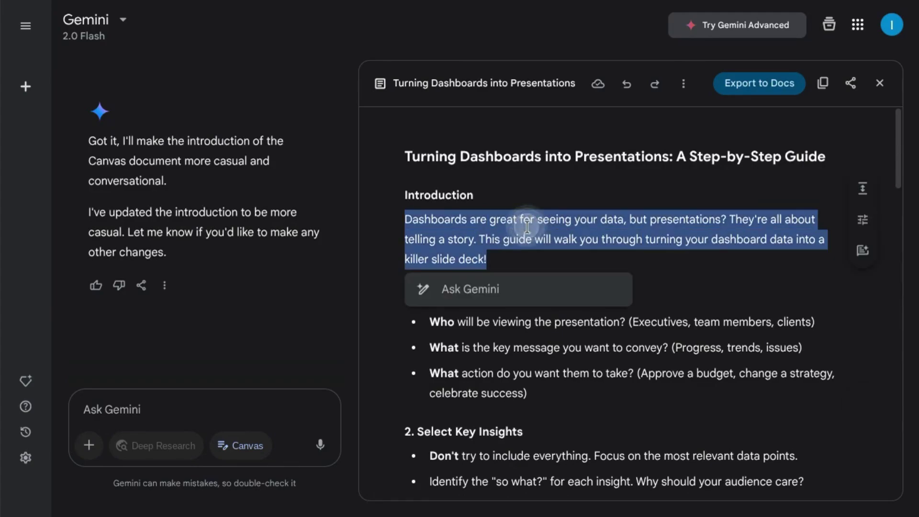
left_click(862, 251)
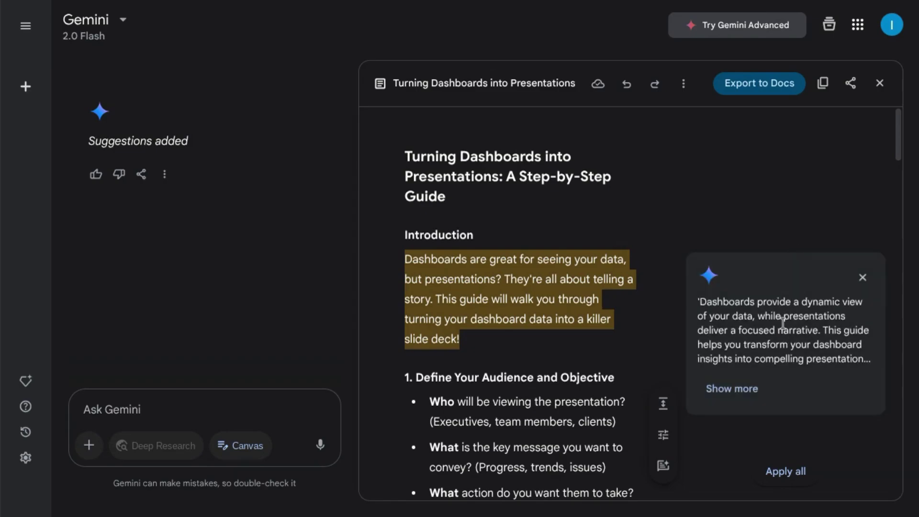
left_click(743, 393)
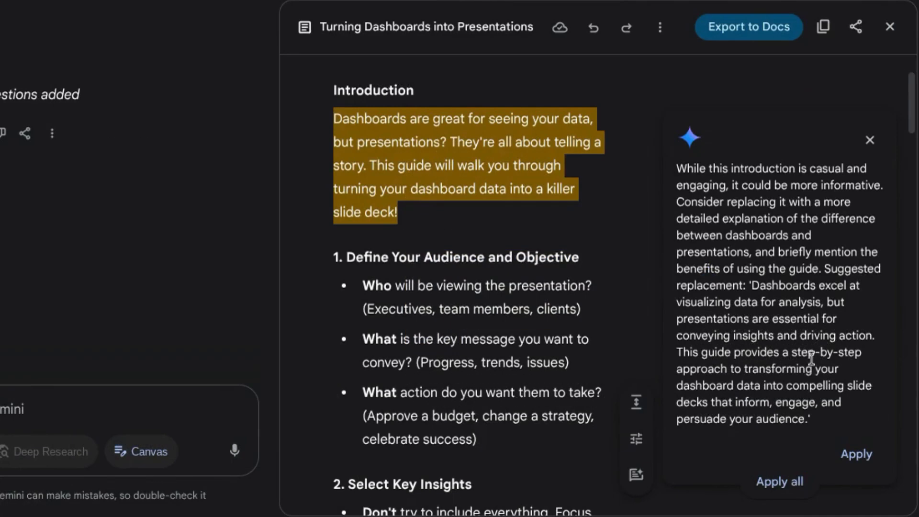
left_click(857, 455)
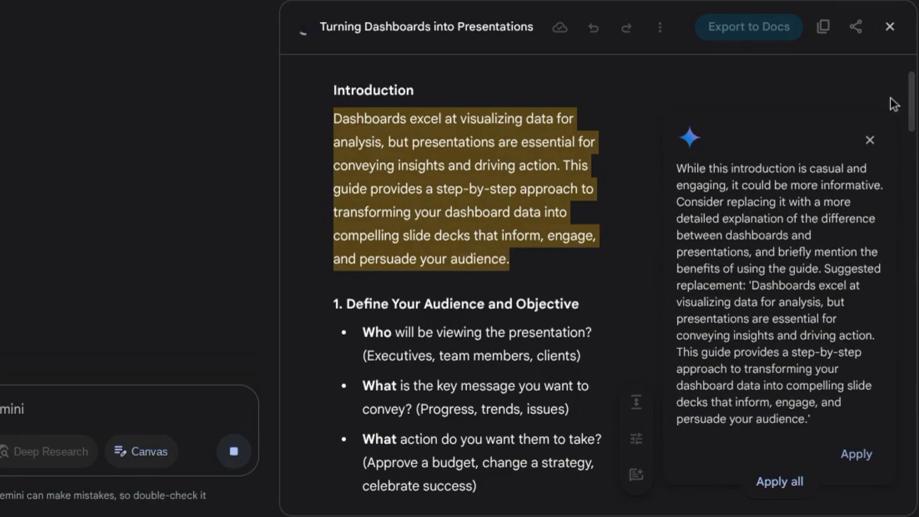
Close the suggestion card and create a public share link for the guide canvas.
left_click(870, 140)
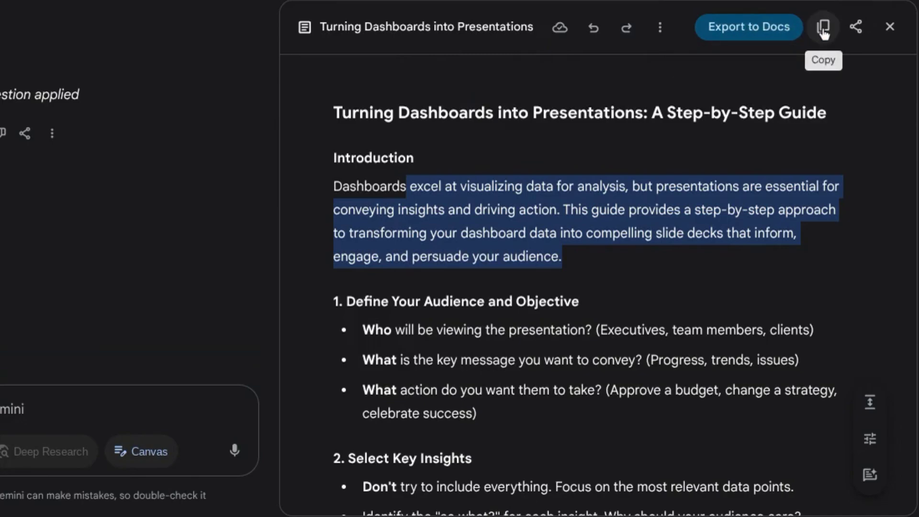
left_click(857, 30)
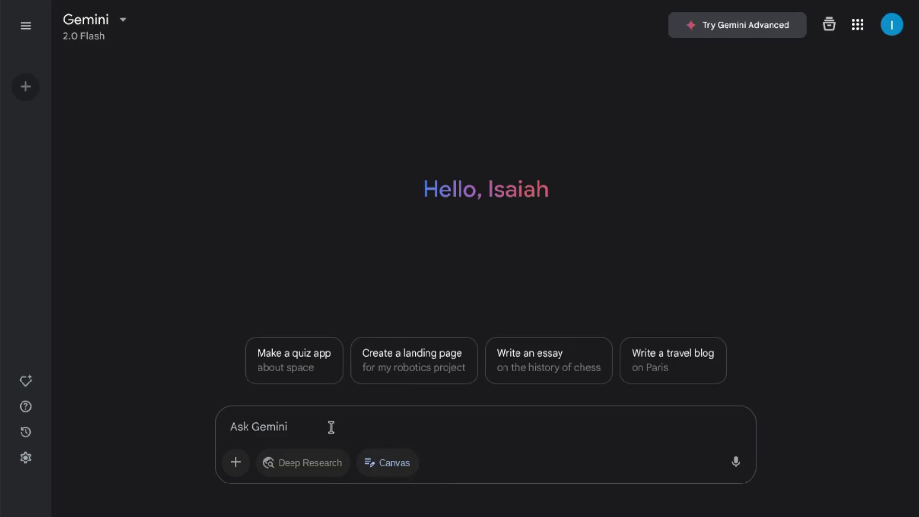
Send the pasted prompt requesting a landing page for a slide-deck-from-dashboard download.
type("Create a landing page for a digital download on how to generate a slide deck from a dashboard.")
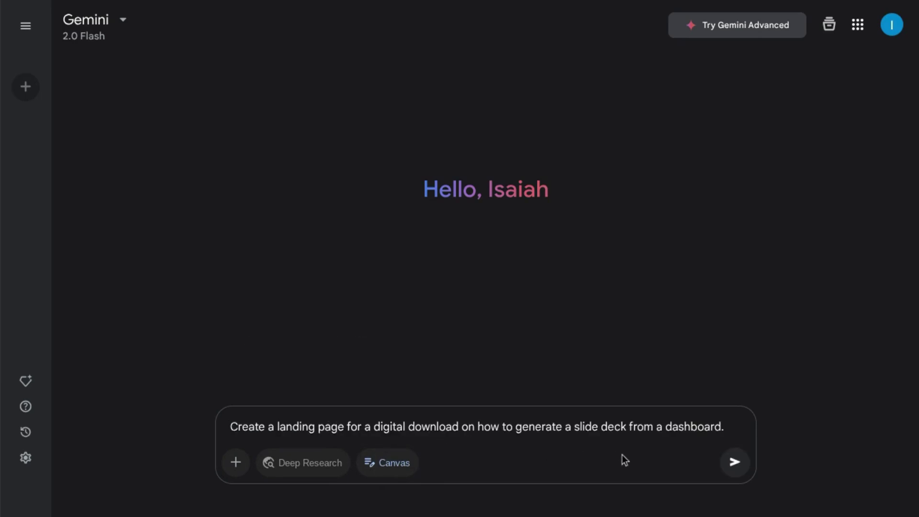
key("Return")
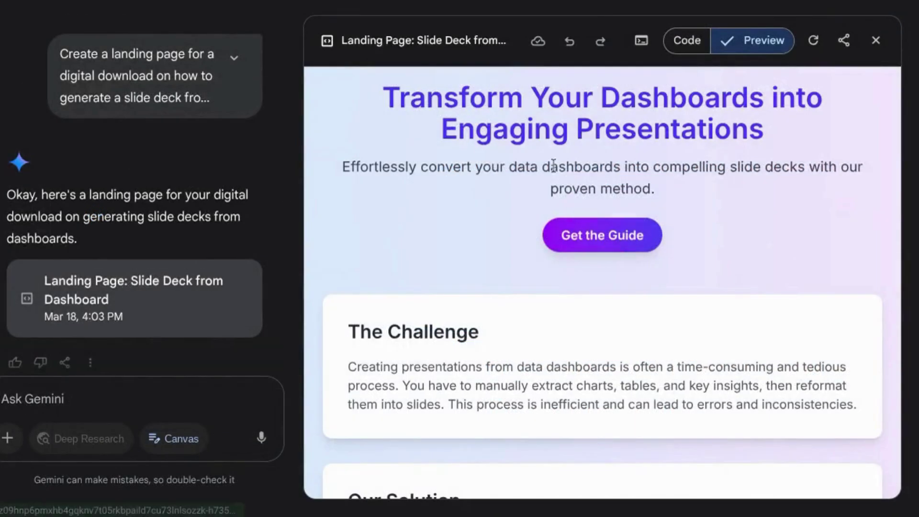
scroll(554, 166, "down", 10)
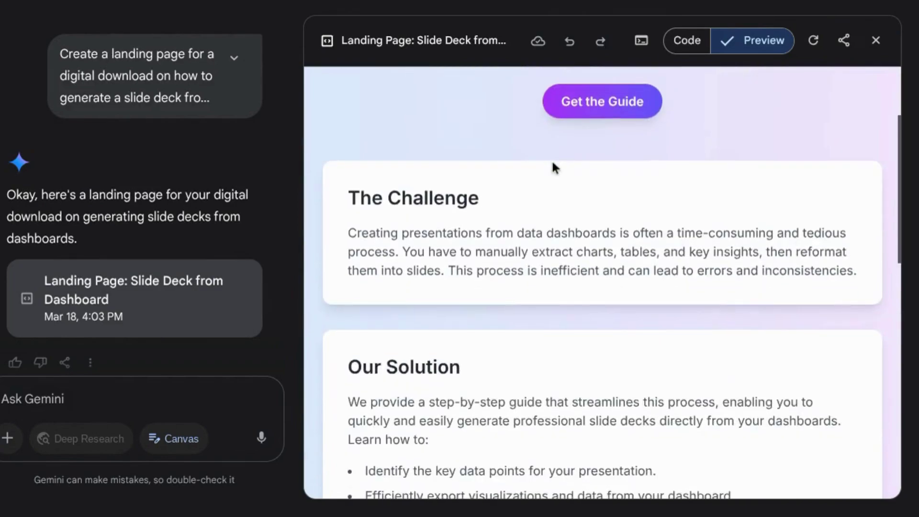
scroll(555, 162, "down", 4)
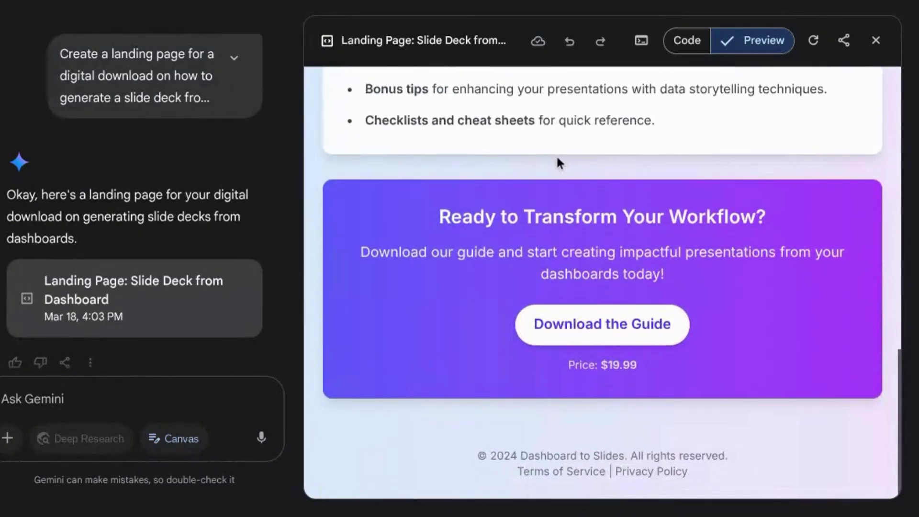
scroll(568, 269, "up", 3)
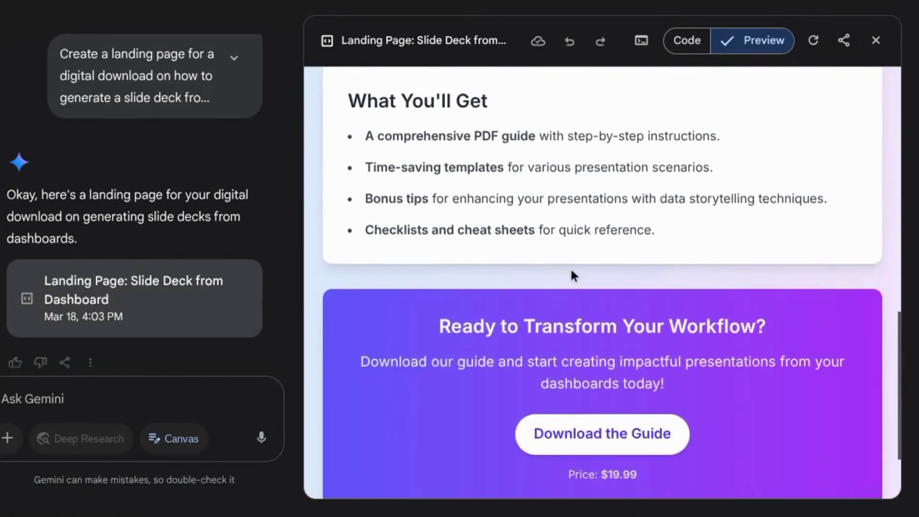
scroll(584, 254, "up", 8)
scroll(600, 235, "up", 5)
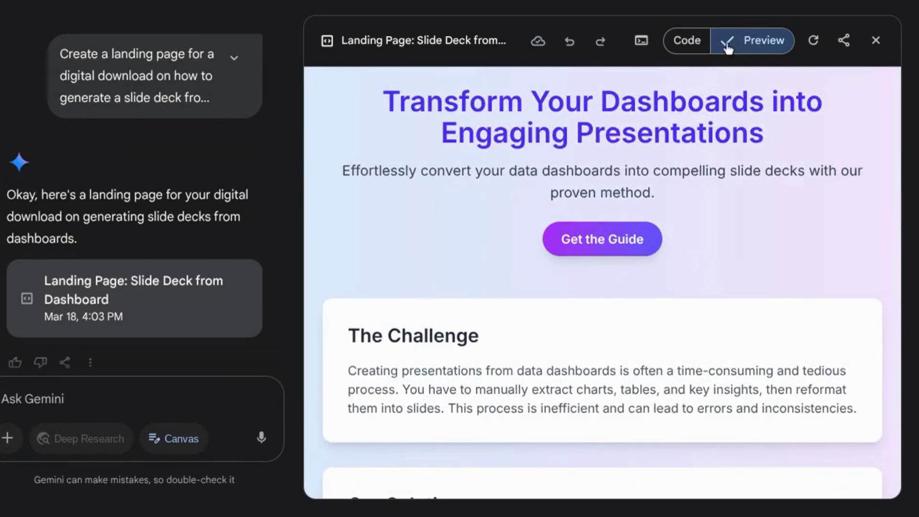
double_click(489, 390)
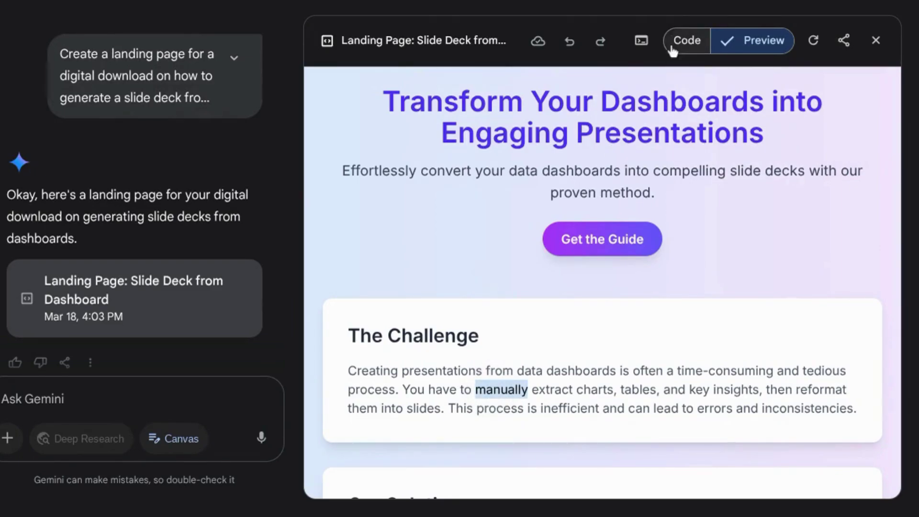
Delete 'dashboards' and 'with our proven method' from the subtitle code, then preview the page.
left_click(680, 42)
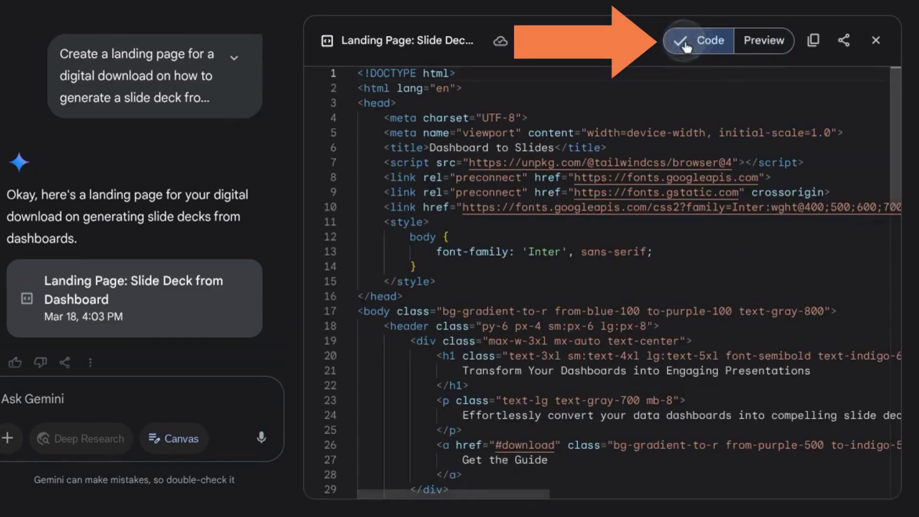
scroll(619, 220, "down", 3)
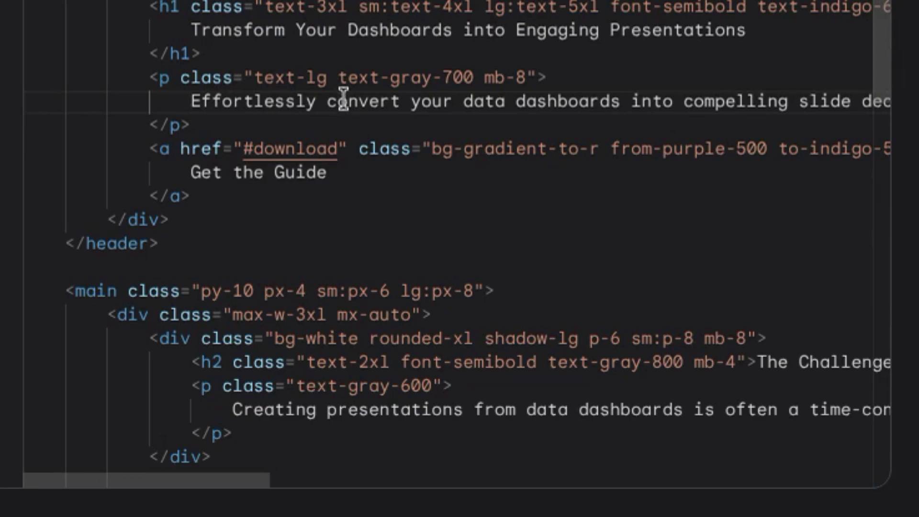
double_click(536, 102)
key("BackSpace")
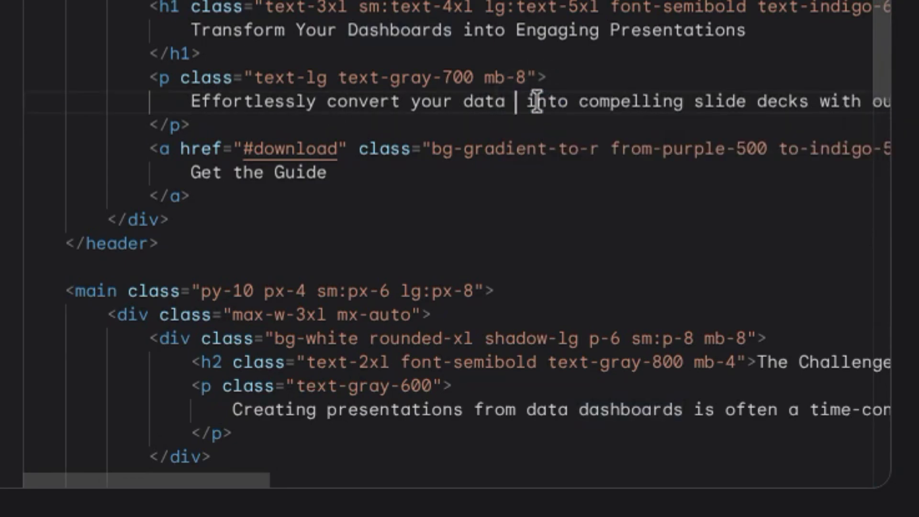
key("BackSpace")
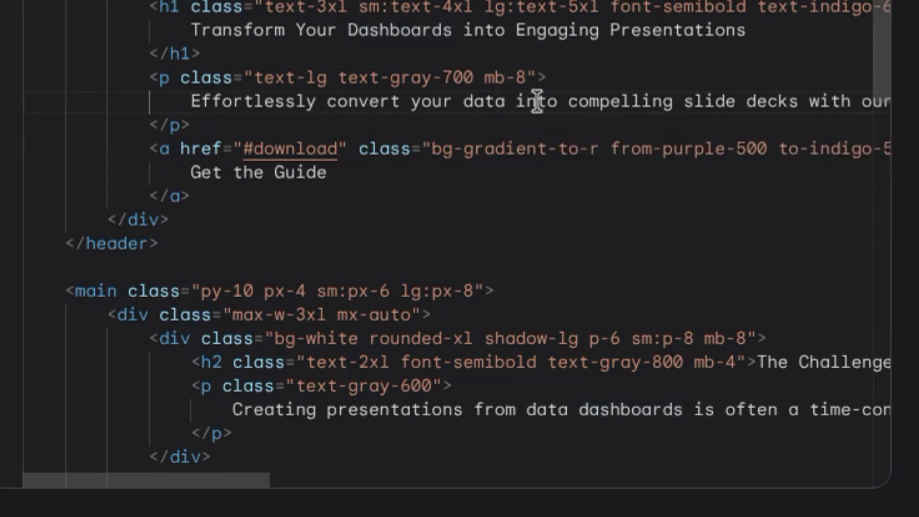
key("End")
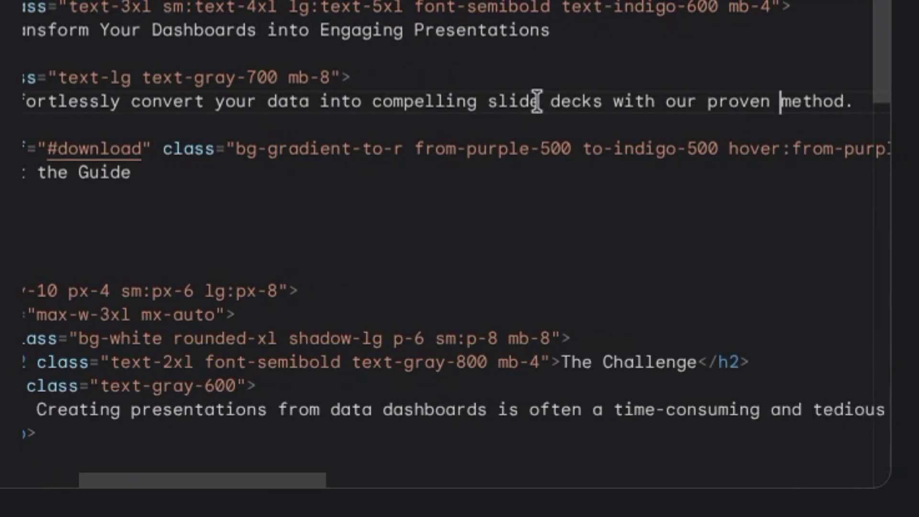
key("ctrl+shift+Left")
key("ctrl+shift+Left")
key("ctrl+shift+Left")
key("ctrl+shift+Left")
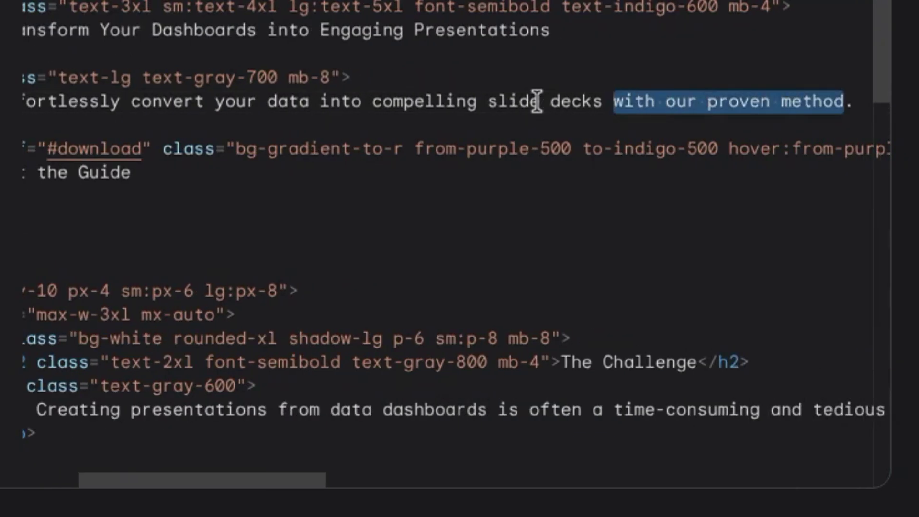
key("BackSpace")
key("BackSpace")
left_click(756, 38)
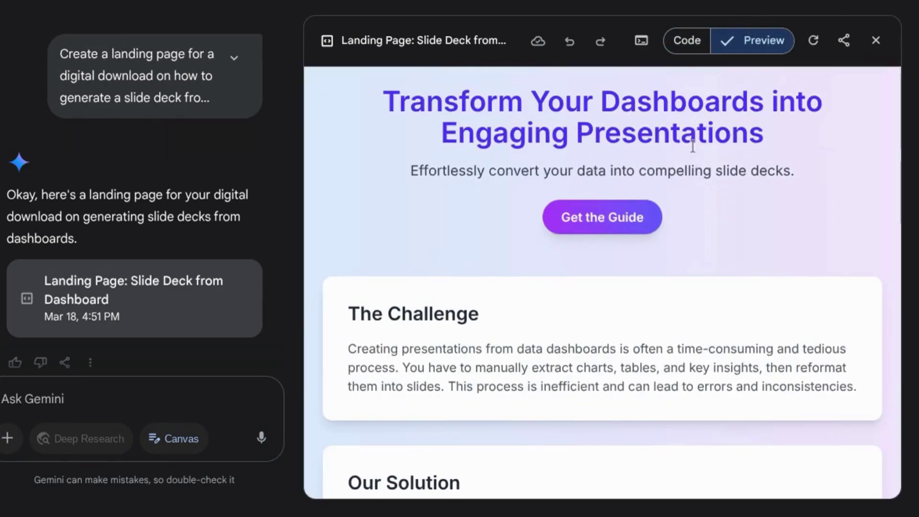
Ask Gemini to 'explain this code.' for the download call-to-action block, lines 65–74.
left_click(685, 45)
left_click_drag(420, 334, 606, 454)
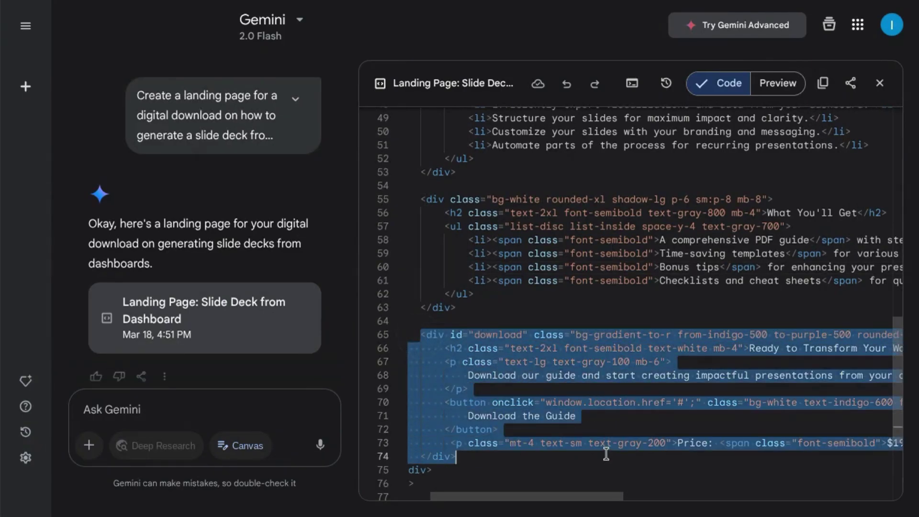
left_click(519, 480)
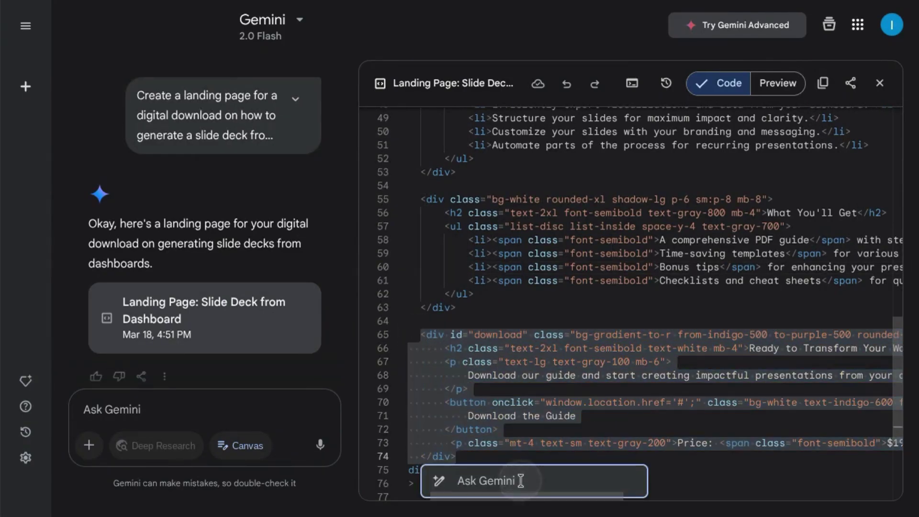
type("explain this code.")
key("Return")
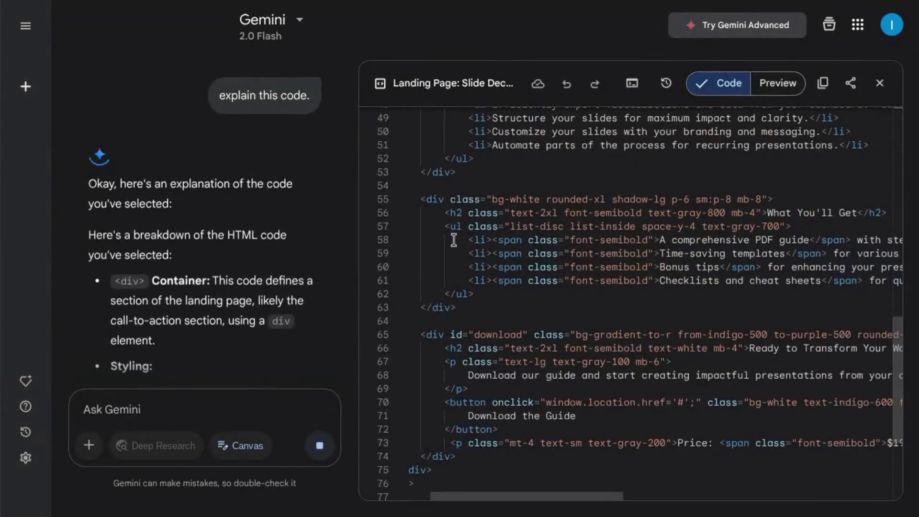
scroll(177, 230, "down", 2)
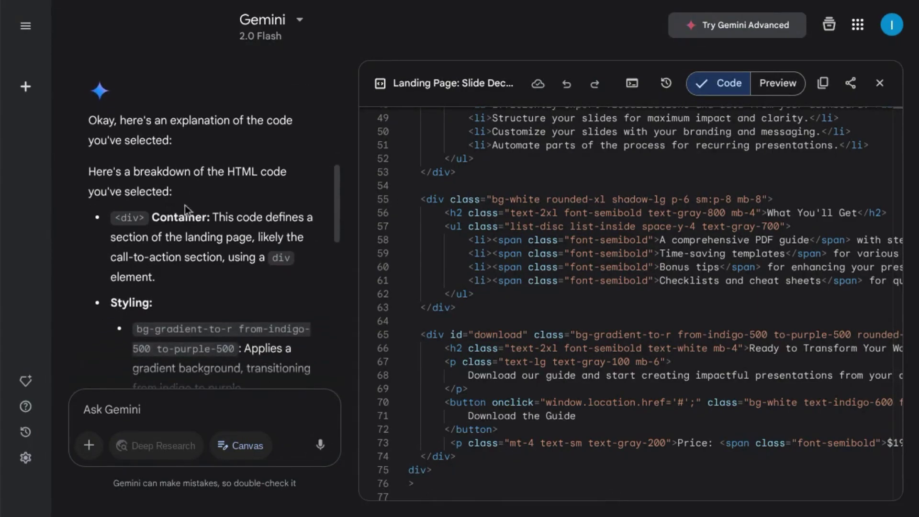
scroll(191, 206, "down", 1)
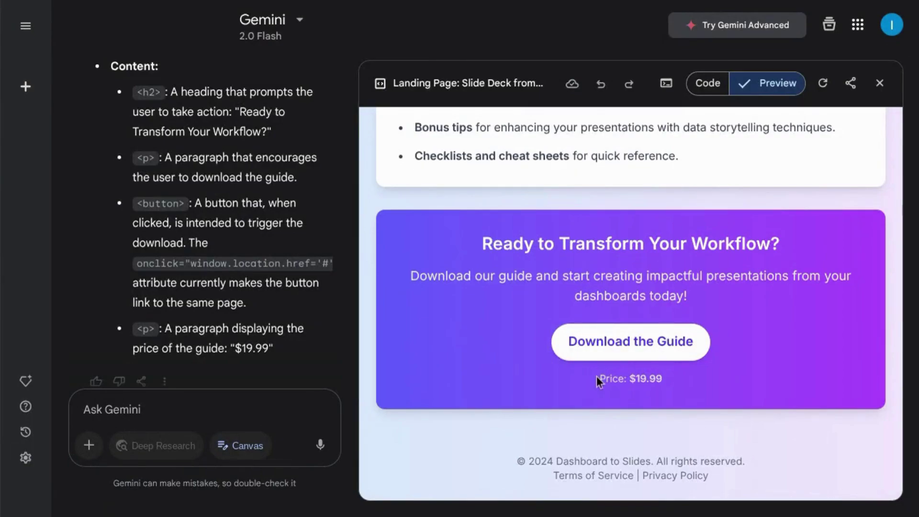
Delete the 'Price: $19.99' line (line 73) from the download section code.
left_click_drag(601, 378, 661, 383)
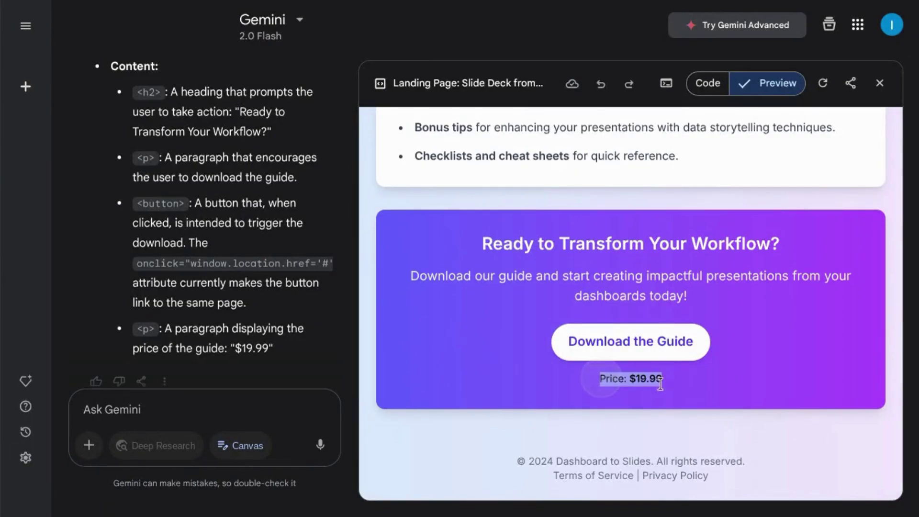
left_click(707, 84)
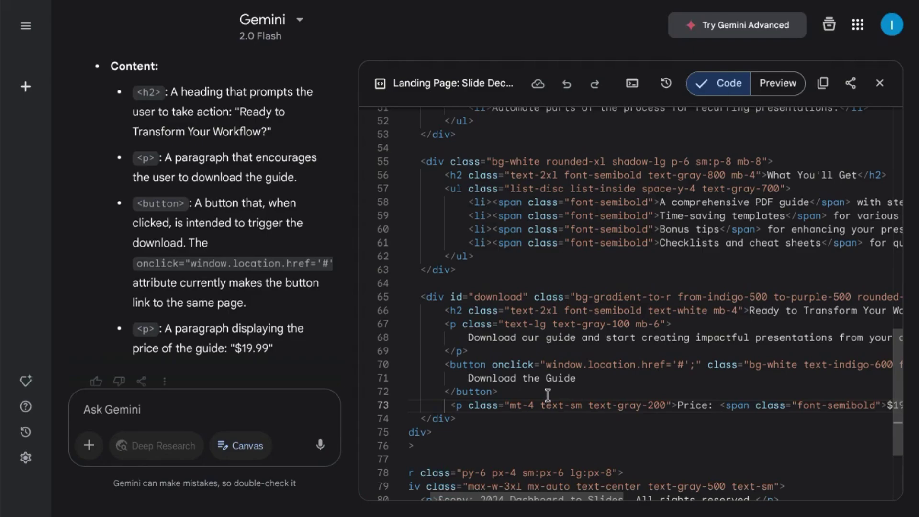
triple_click(468, 405)
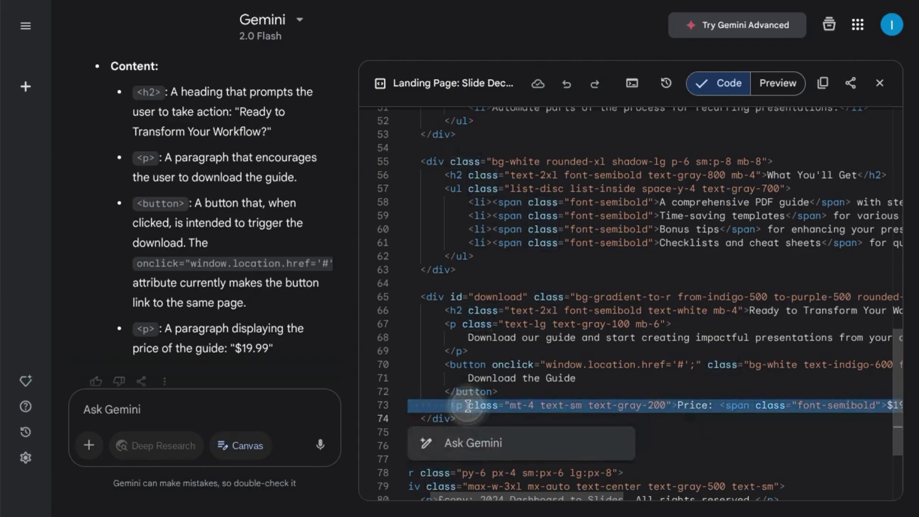
key("BackSpace")
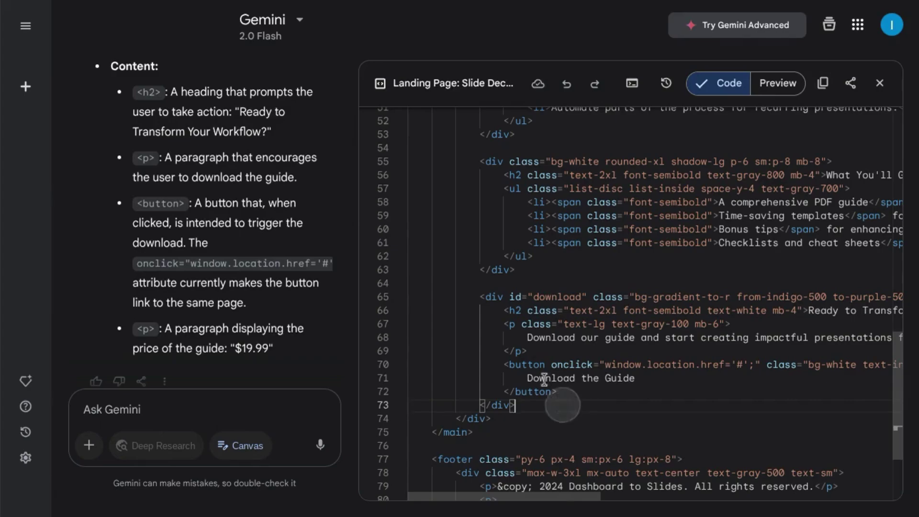
Ask Gemini to add an email pop-up modal with a submit button to lines 65–73.
left_click_drag(550, 405, 485, 298)
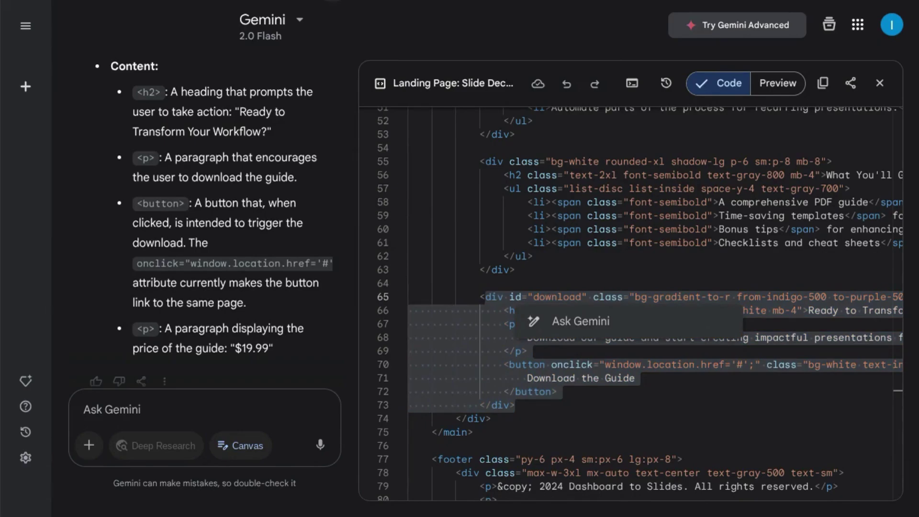
key("ctrl+v")
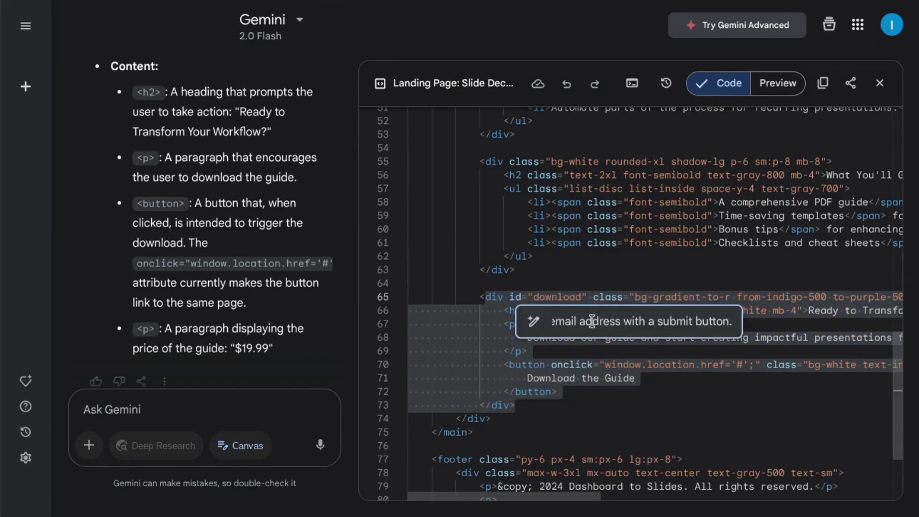
key("Return")
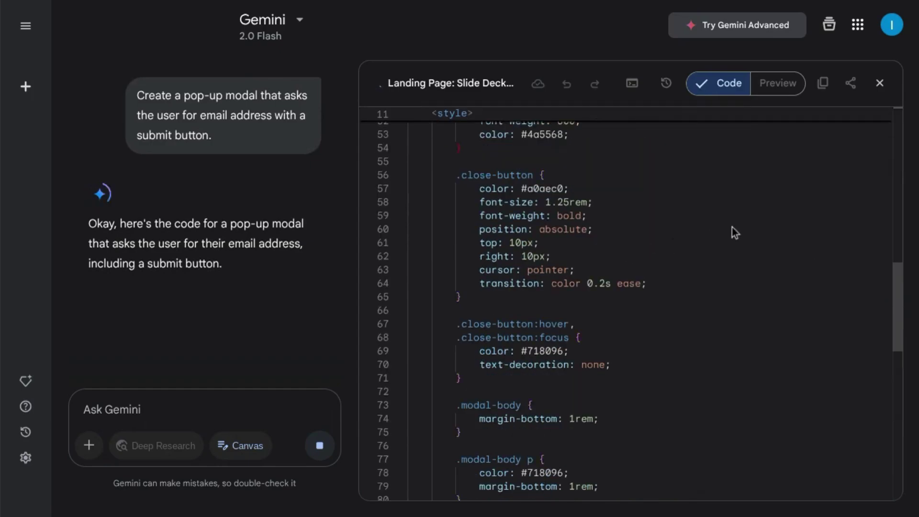
In preview, open the pop-up from Download the Guide, enter a sample email, and close it.
left_click(776, 84)
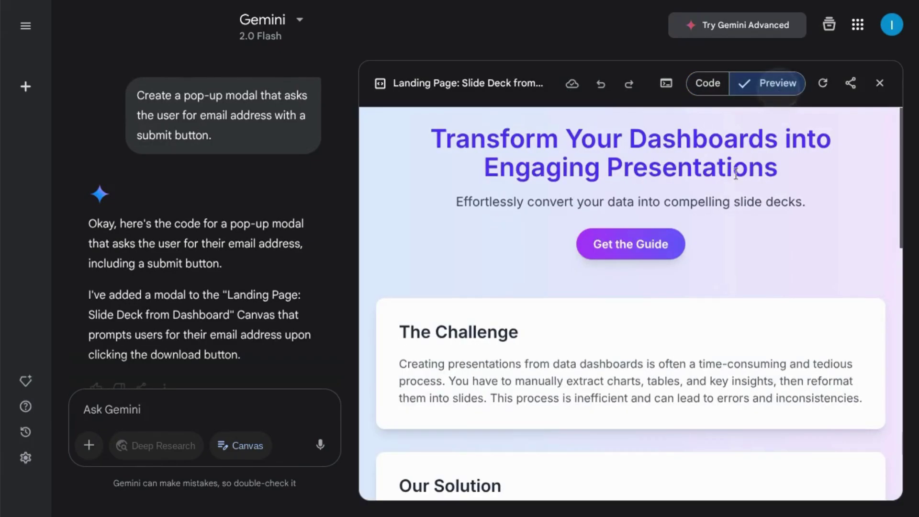
scroll(691, 268, "down", 15)
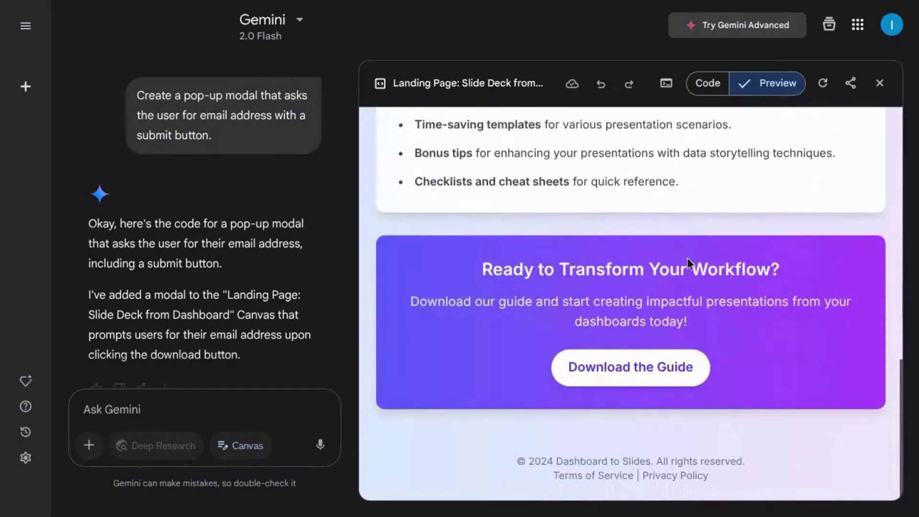
left_click(611, 369)
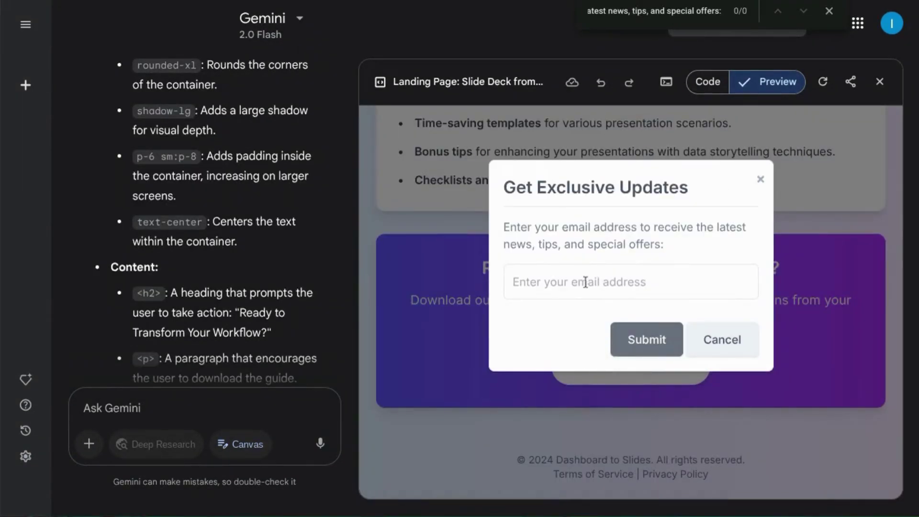
left_click(562, 287)
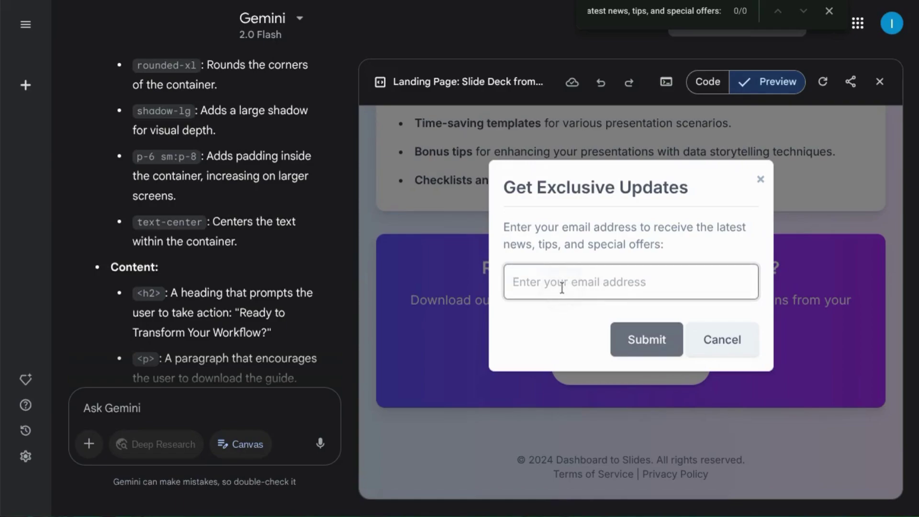
type("email@gmail.com")
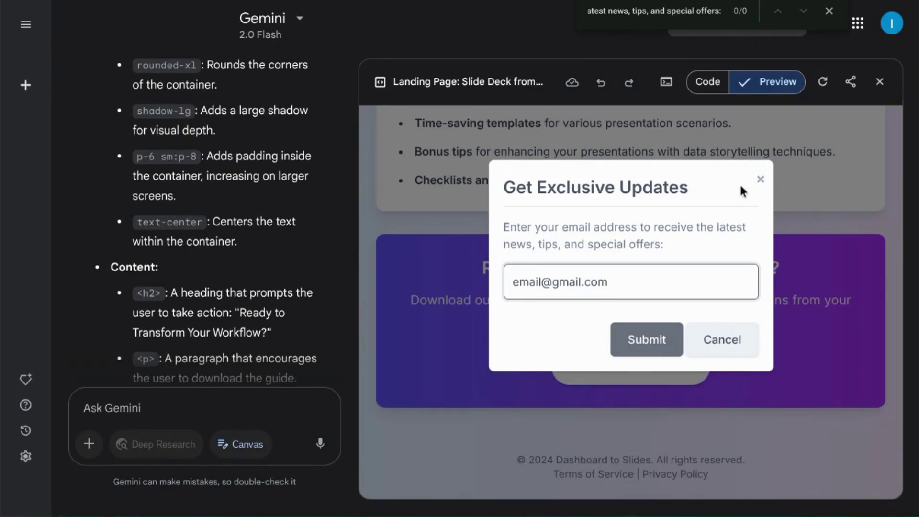
left_click(760, 180)
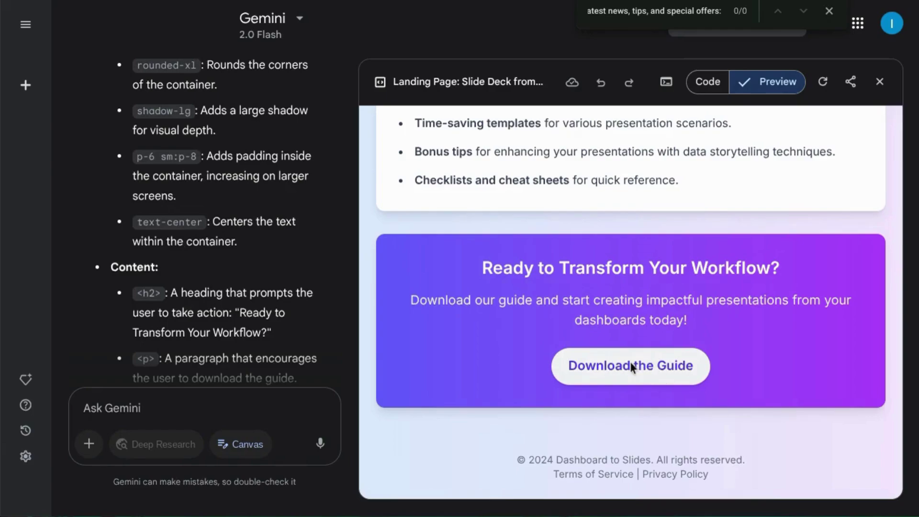
Reopen the email pop-up, select its instruction paragraph, then close it again.
left_click(631, 367)
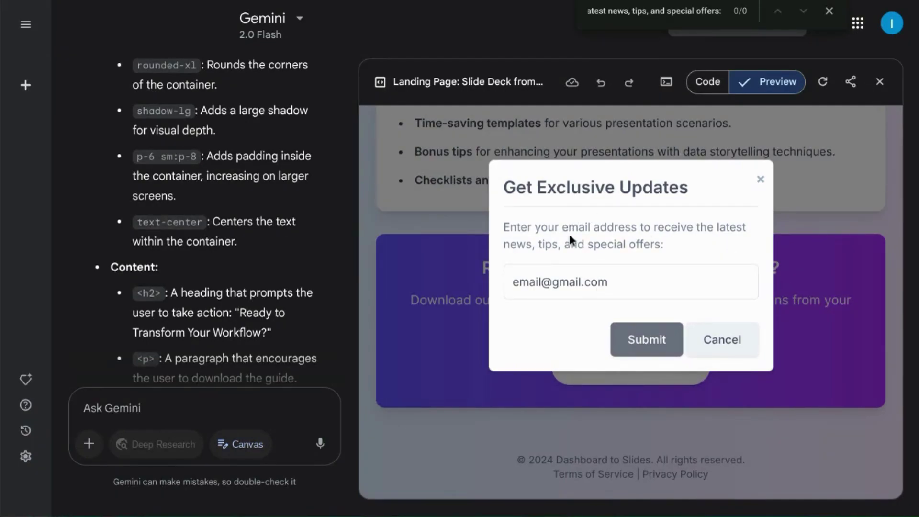
triple_click(549, 234)
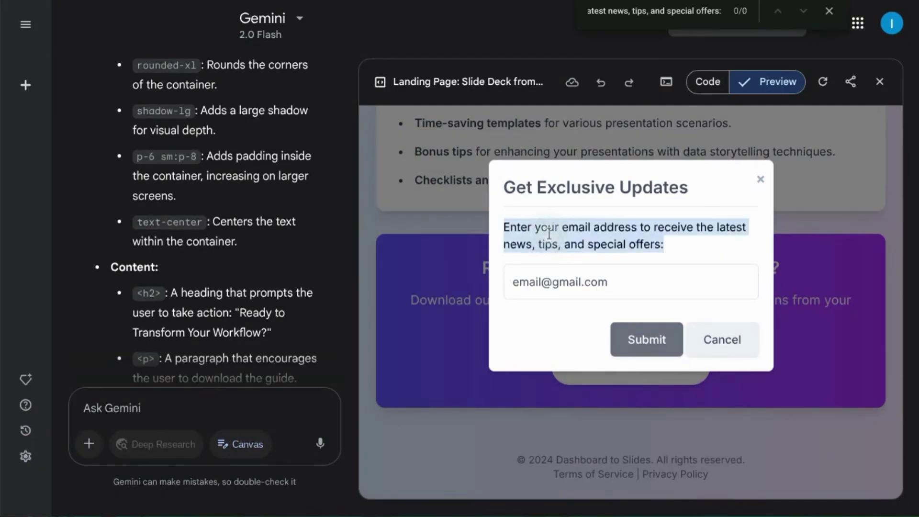
left_click(549, 234)
triple_click(551, 234)
left_click(551, 234)
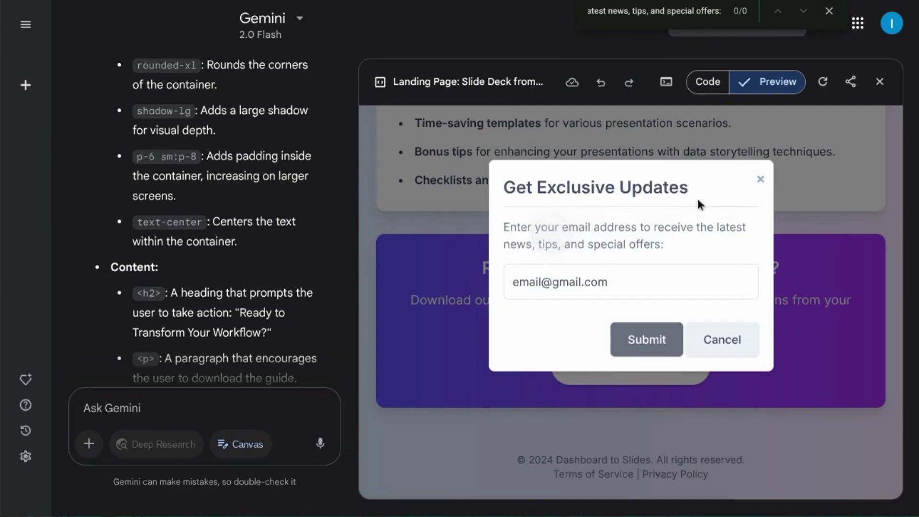
left_click(760, 180)
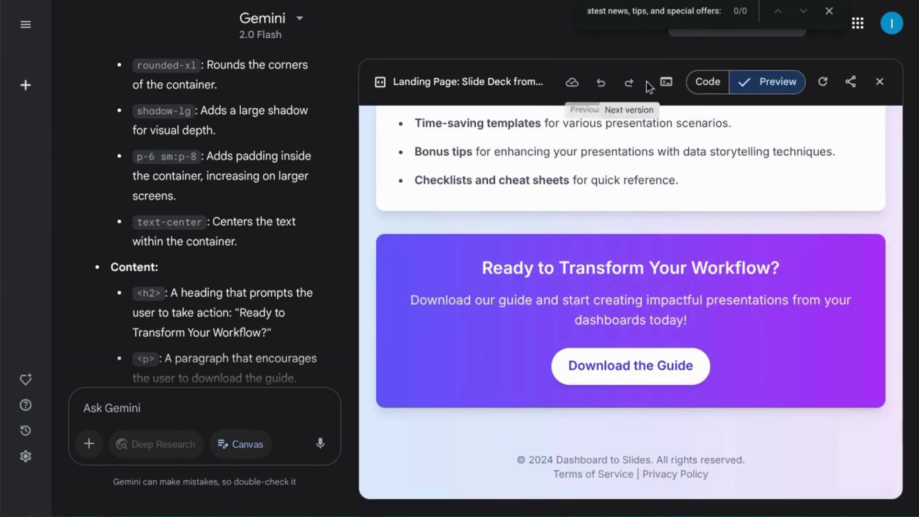
In the code, select the '// In a real application…' send-to-server comment in the submission handler.
left_click(707, 82)
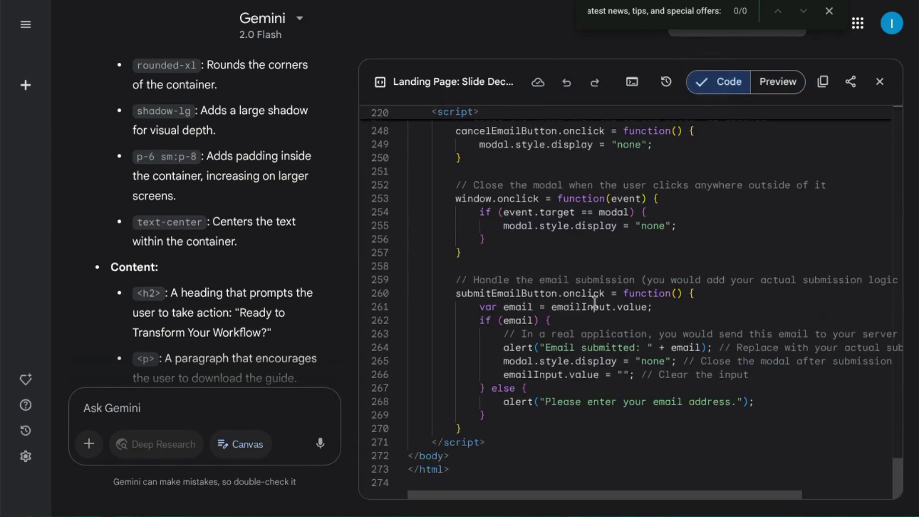
scroll(555, 381, "up", 2)
scroll(521, 338, "up", 1)
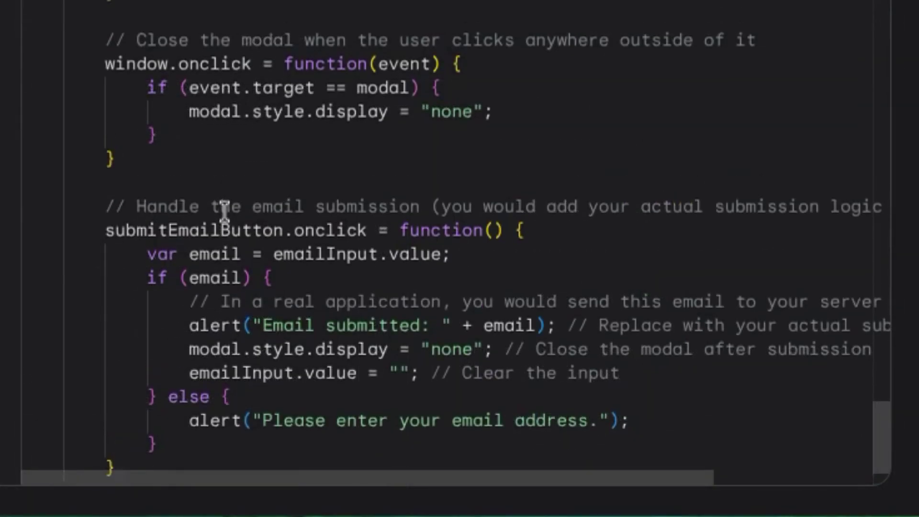
triple_click(456, 264)
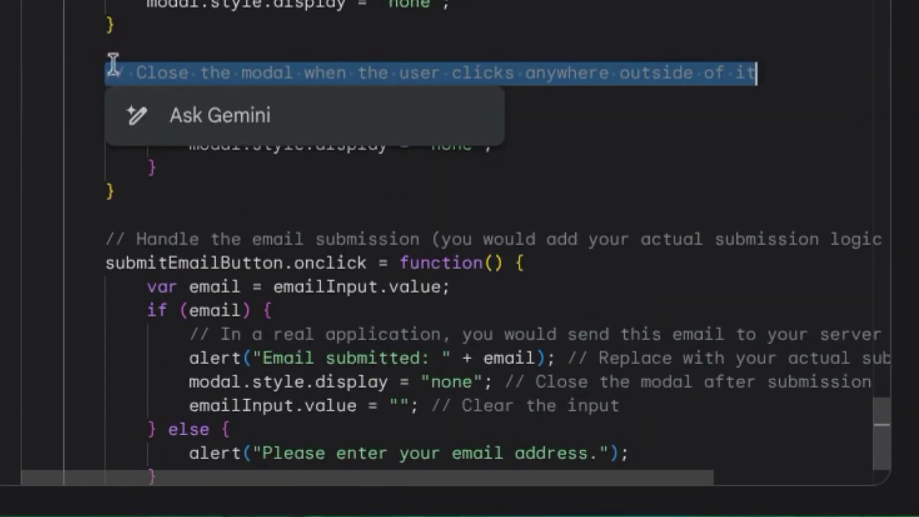
scroll(201, 264, "down", 1)
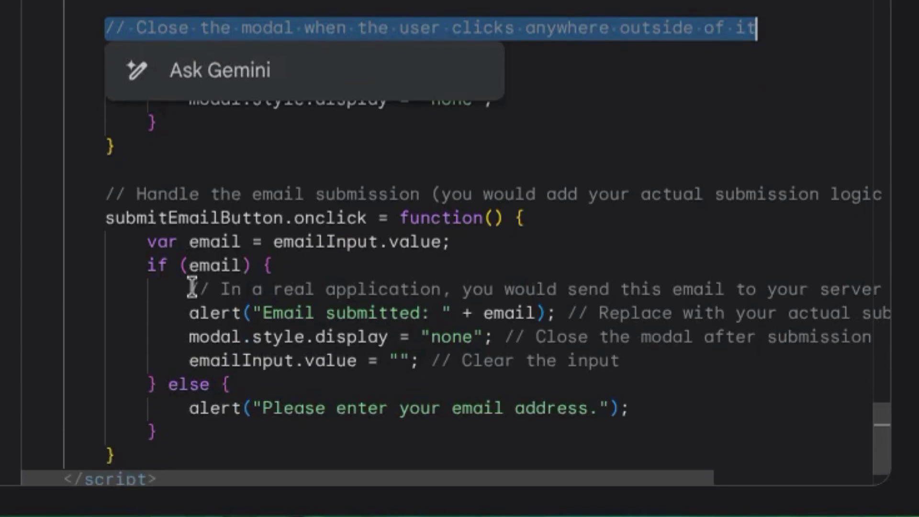
left_click(192, 287)
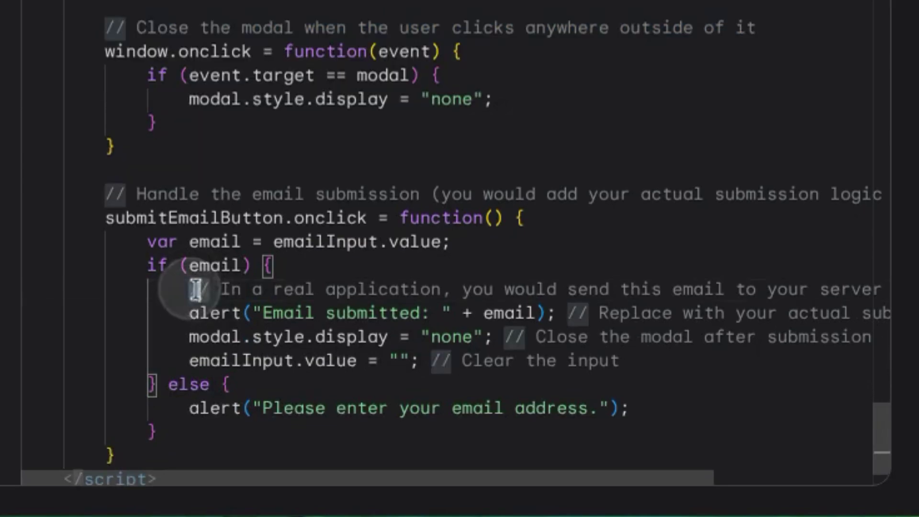
left_click_drag(189, 289, 888, 287)
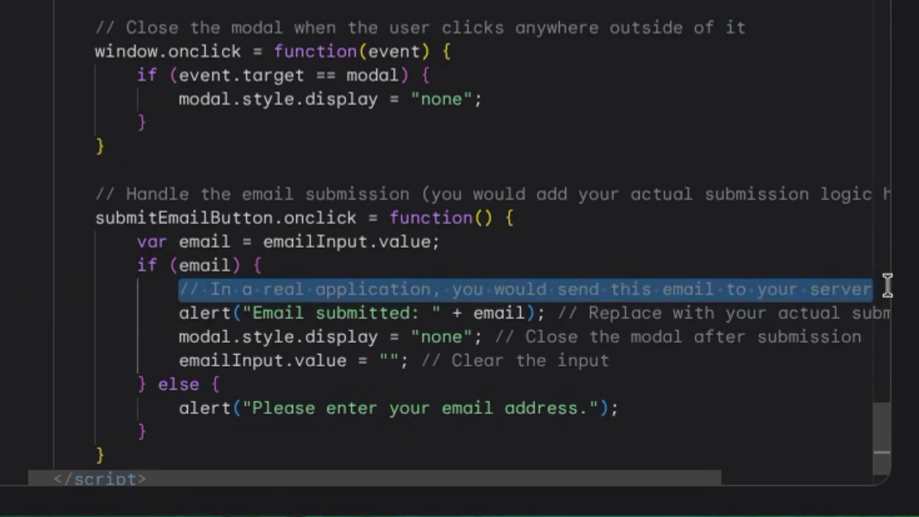
scroll(181, 238, "down", 2)
left_click(180, 238)
left_click_drag(181, 238, 880, 259)
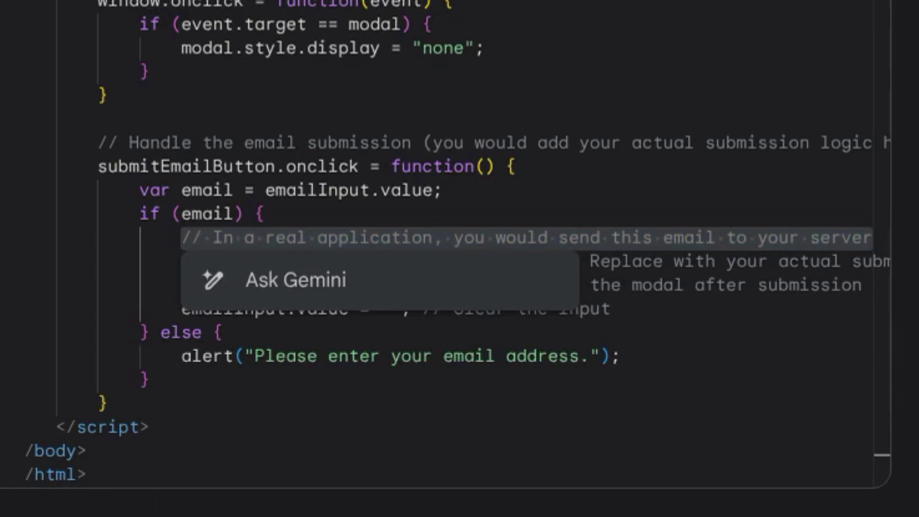
key("Return")
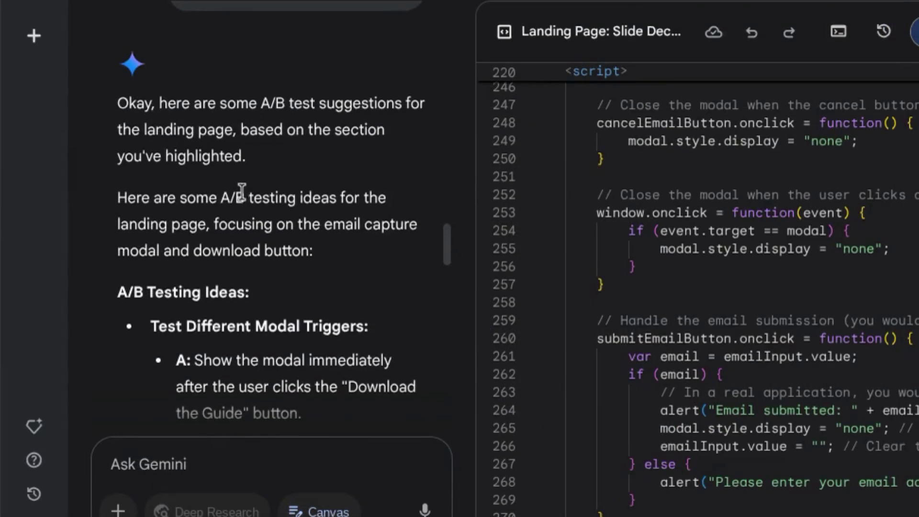
scroll(241, 191, "down", 5)
scroll(242, 190, "down", 5)
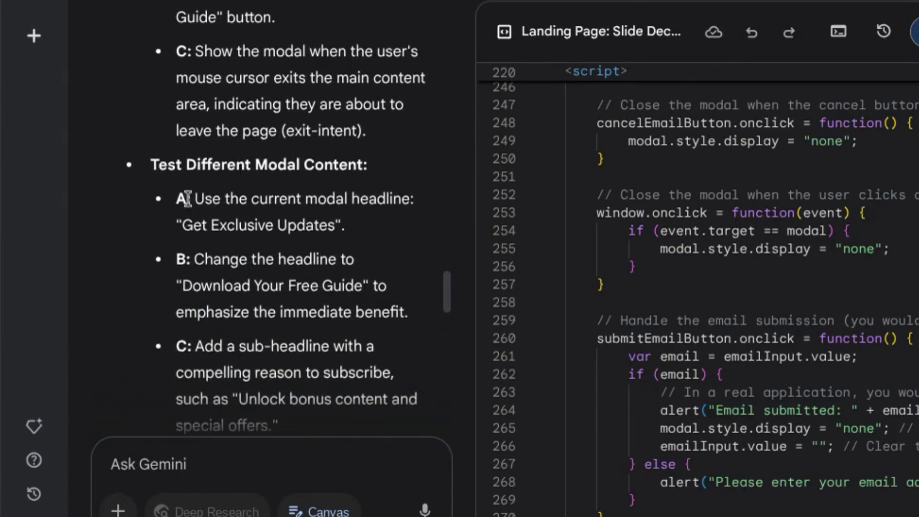
left_click_drag(195, 198, 382, 289)
scroll(356, 368, "down", 2)
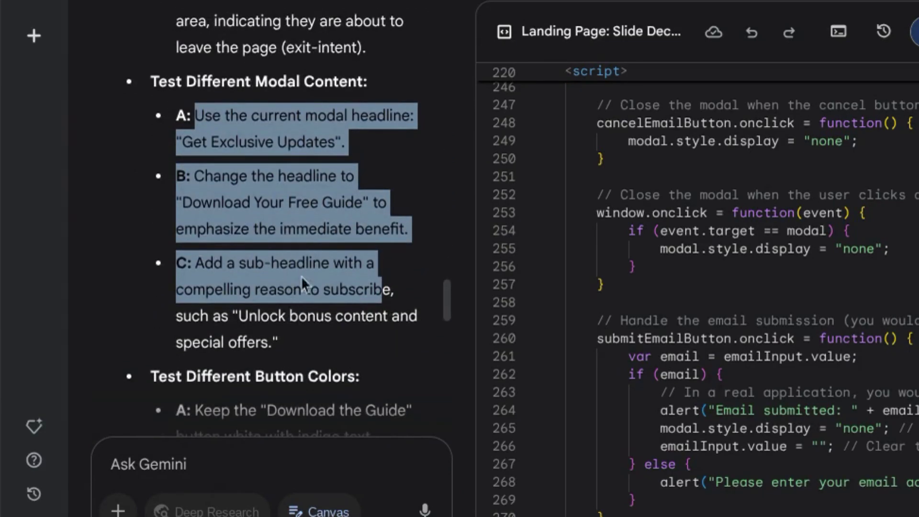
left_click(264, 331)
scroll(253, 316, "down", 1)
scroll(252, 315, "down", 4)
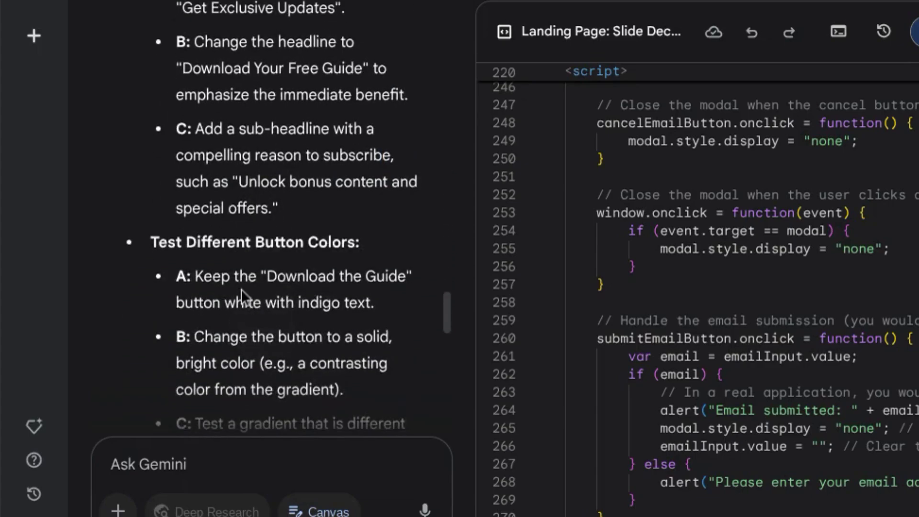
left_click_drag(203, 218, 344, 366)
scroll(339, 365, "down", 5)
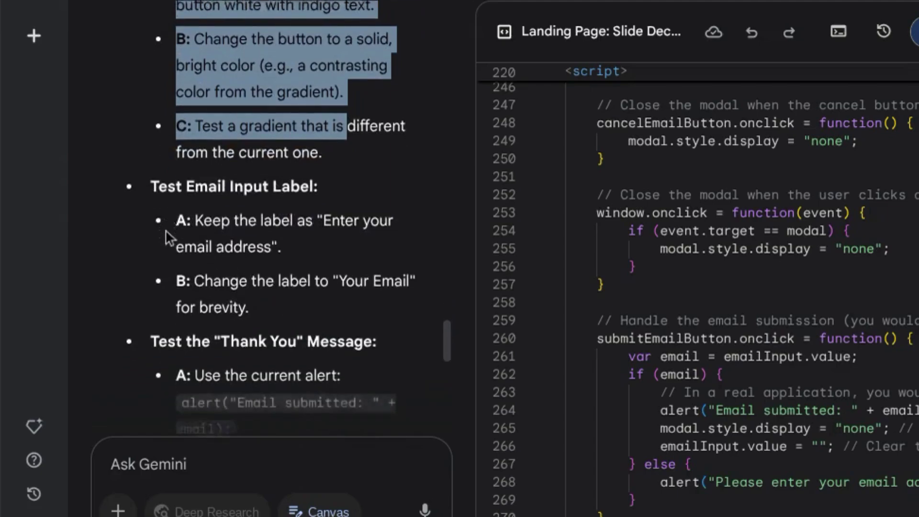
scroll(168, 236, "down", 4)
left_click_drag(164, 197, 351, 211)
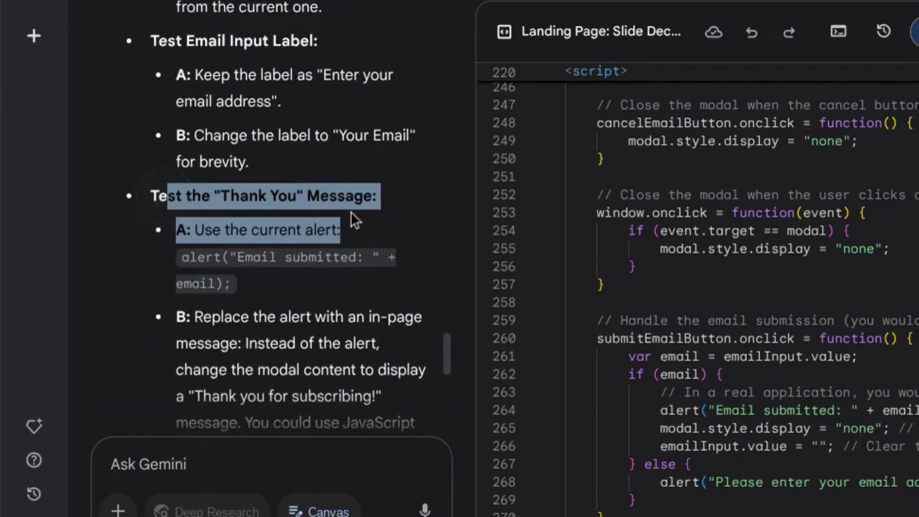
scroll(351, 211, "down", 2)
scroll(311, 265, "down", 1)
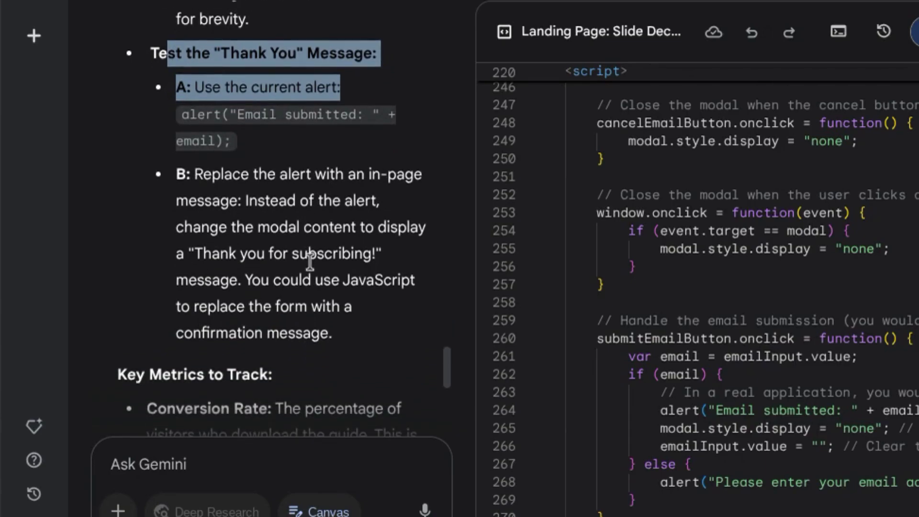
scroll(310, 261, "down", 2)
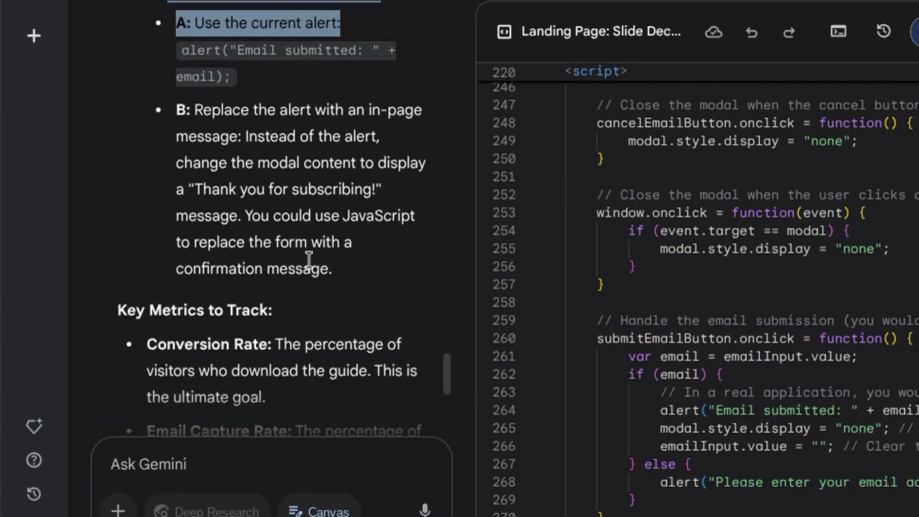
scroll(288, 237, "down", 6)
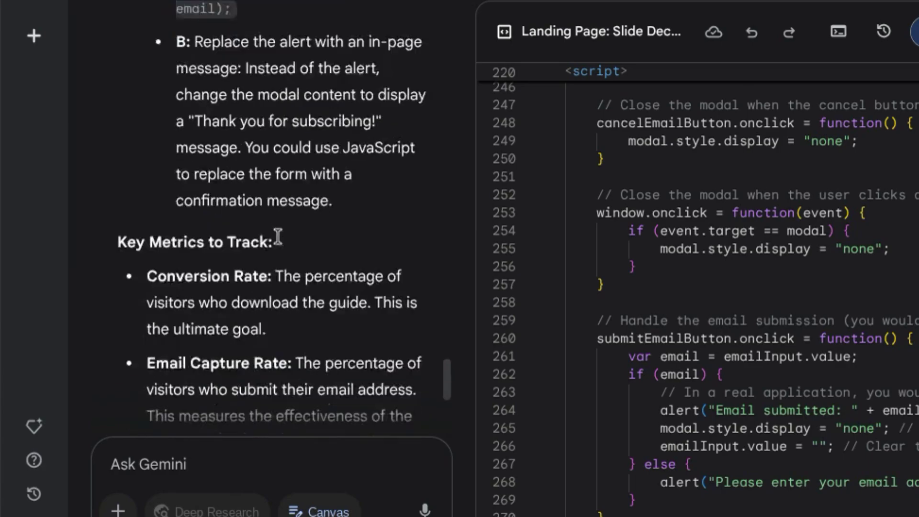
scroll(179, 196, "down", 1)
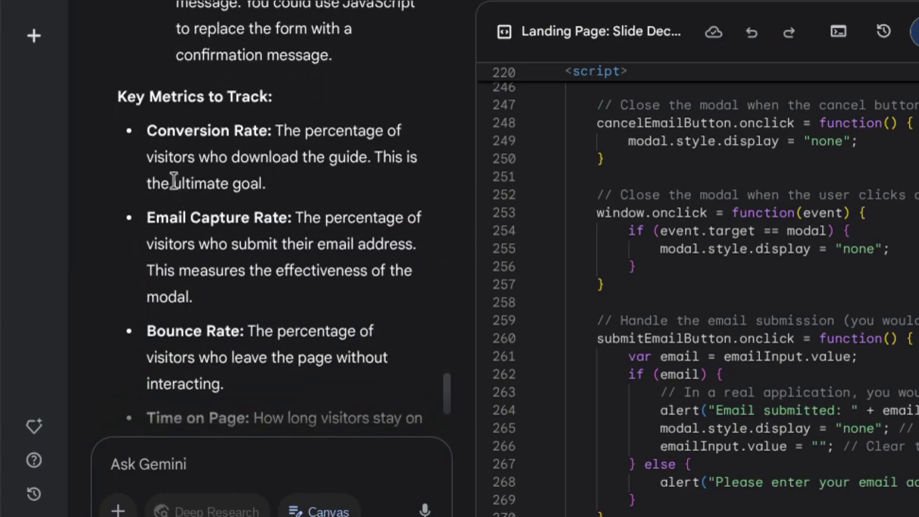
left_click_drag(121, 99, 275, 95)
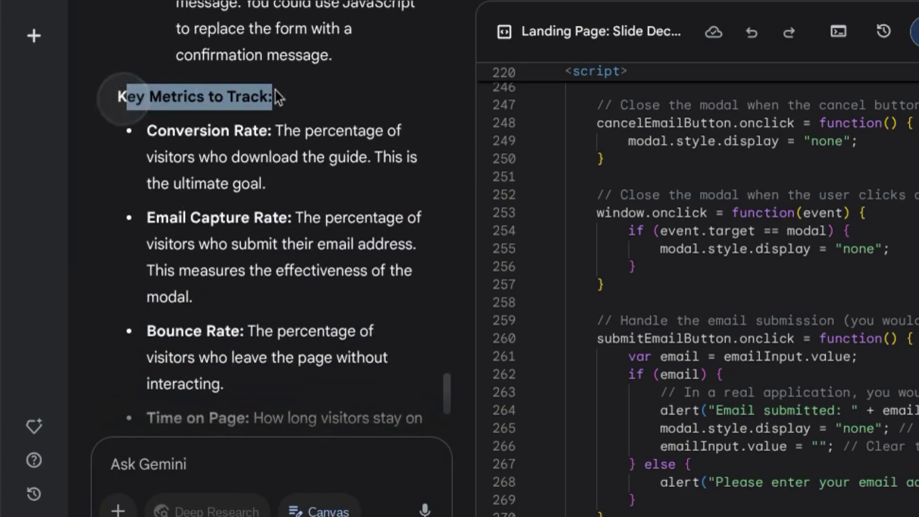
scroll(235, 173, "down", 2)
scroll(210, 165, "down", 5)
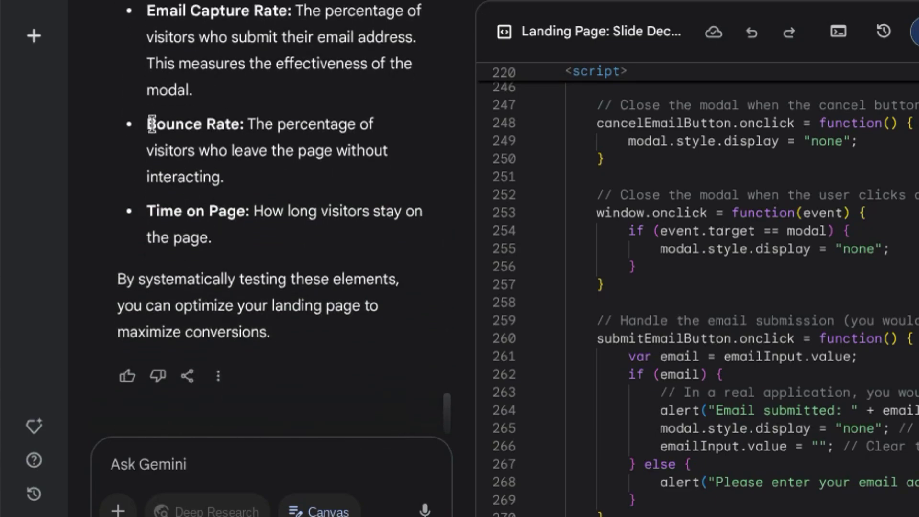
left_click_drag(152, 124, 281, 307)
Review the Adobe Customer Journey Analytics Guide notebook's 16:17 Audio Overview in NotebookLM, then return to Gemini.
left_click(282, 306)
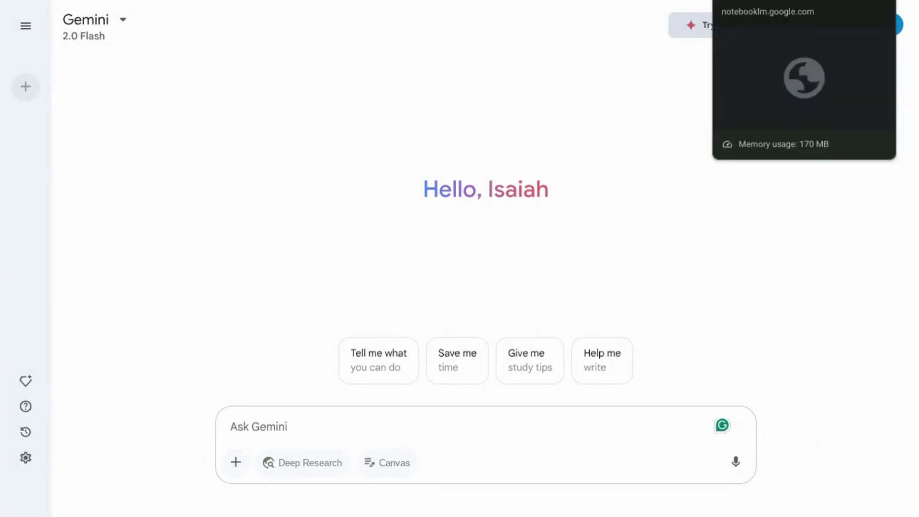
left_click(746, 1)
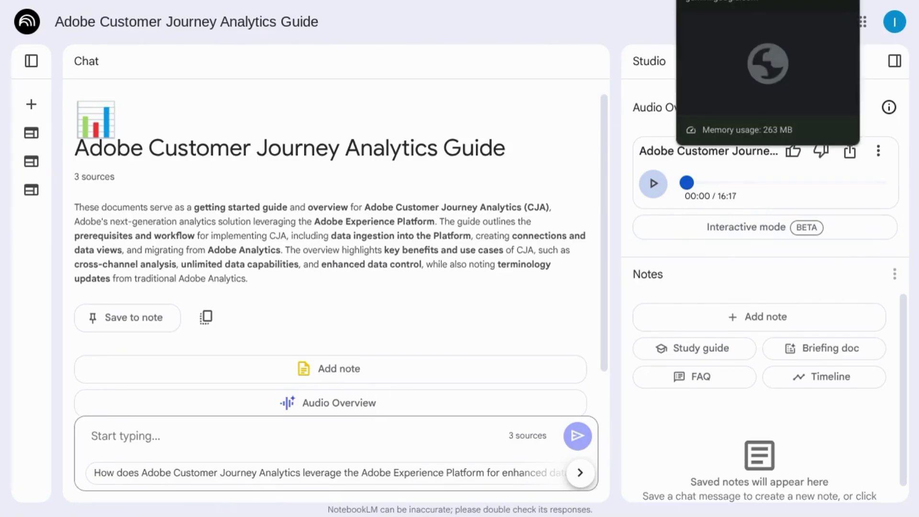
left_click(694, 1)
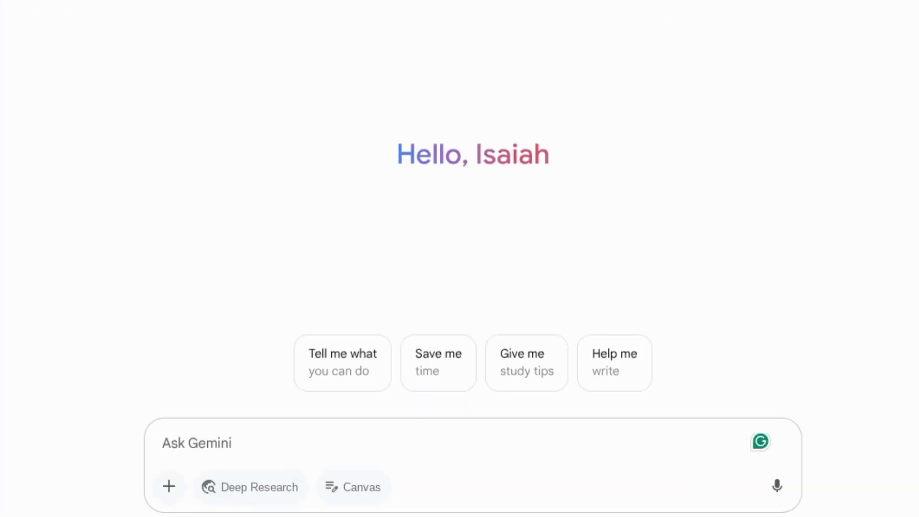
Attach the YouTube Guide PDF and request an audio overview of it.
left_click_drag(496, 514, 397, 441)
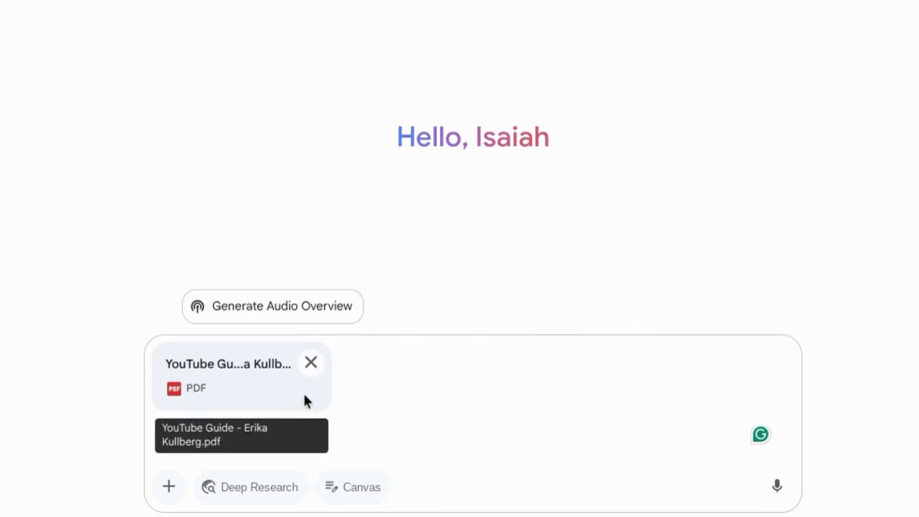
left_click(268, 308)
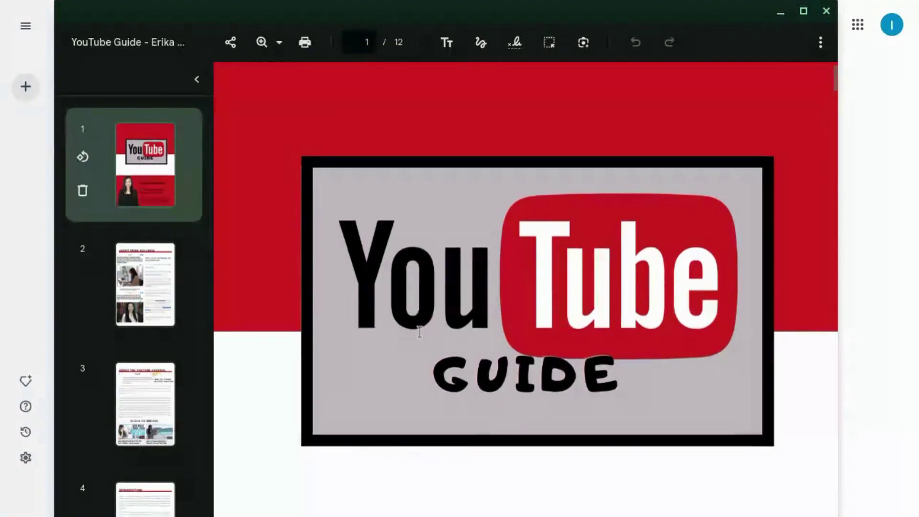
Scroll through the 12-page YouTube Guide PDF, then close it to return to the chat.
scroll(416, 330, "down", 5)
scroll(420, 336, "up", 3)
scroll(420, 337, "down", 10)
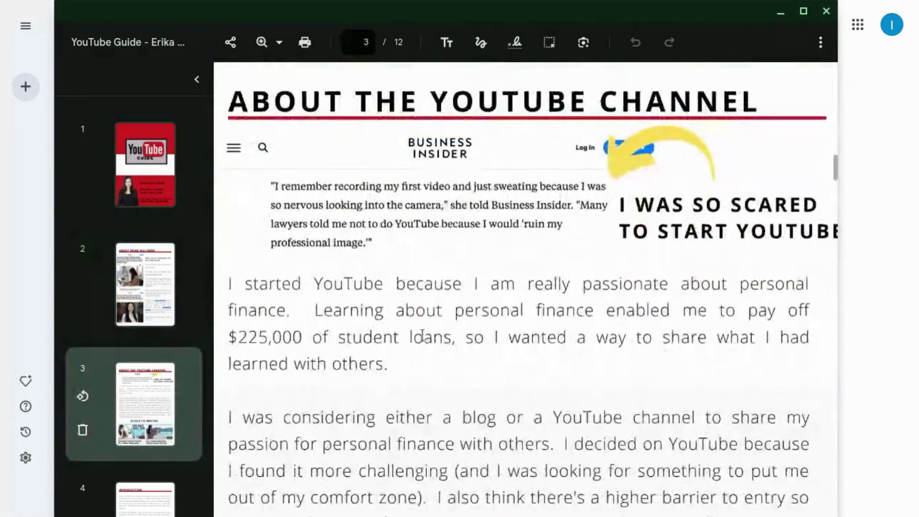
scroll(421, 336, "down", 10)
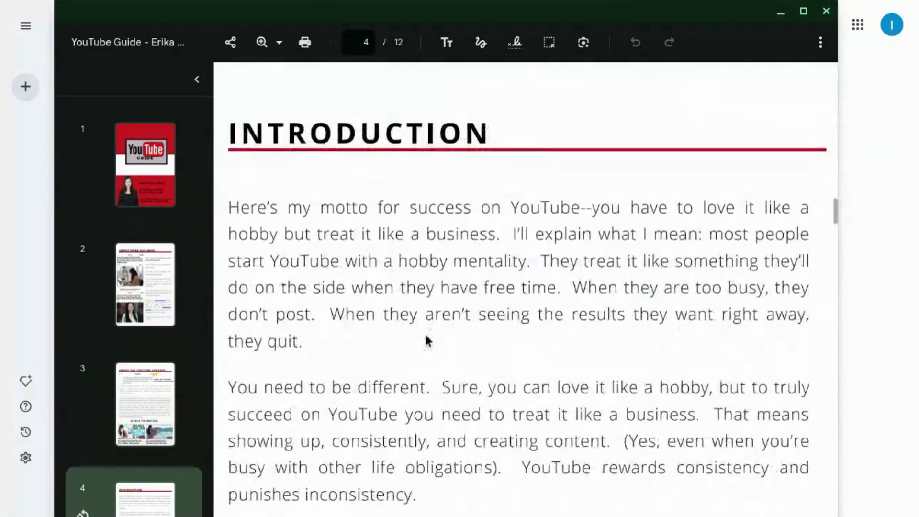
scroll(427, 341, "down", 10)
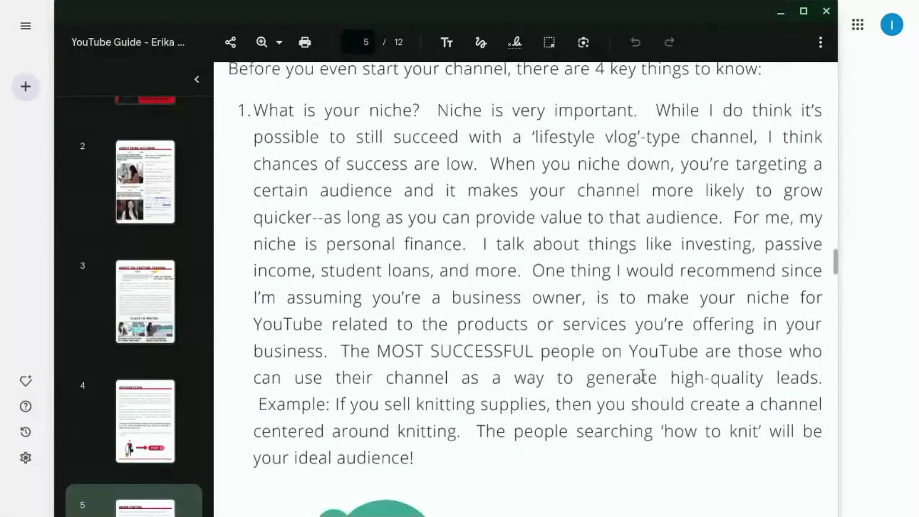
scroll(651, 372, "down", 10)
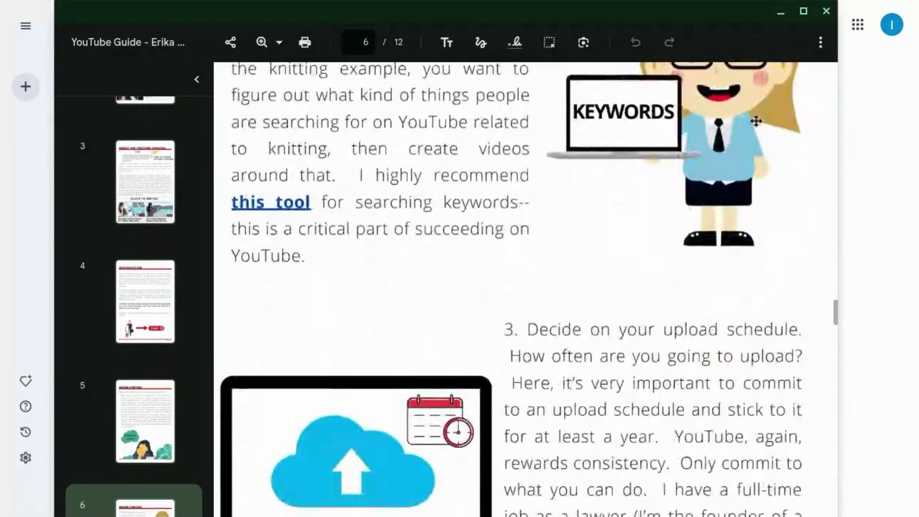
left_click(826, 11)
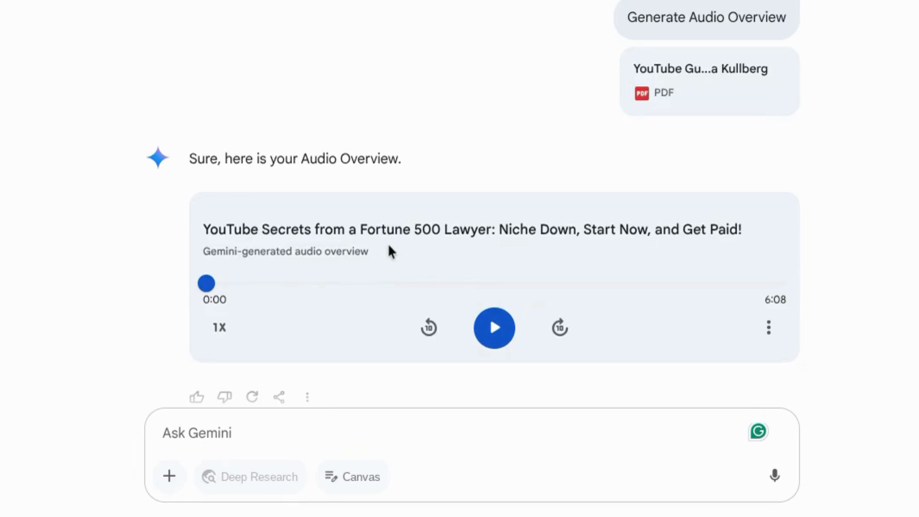
Cycle the audio overview's playback speed to 1.5x.
left_click(227, 333)
left_click(227, 336)
left_click(227, 337)
left_click(227, 338)
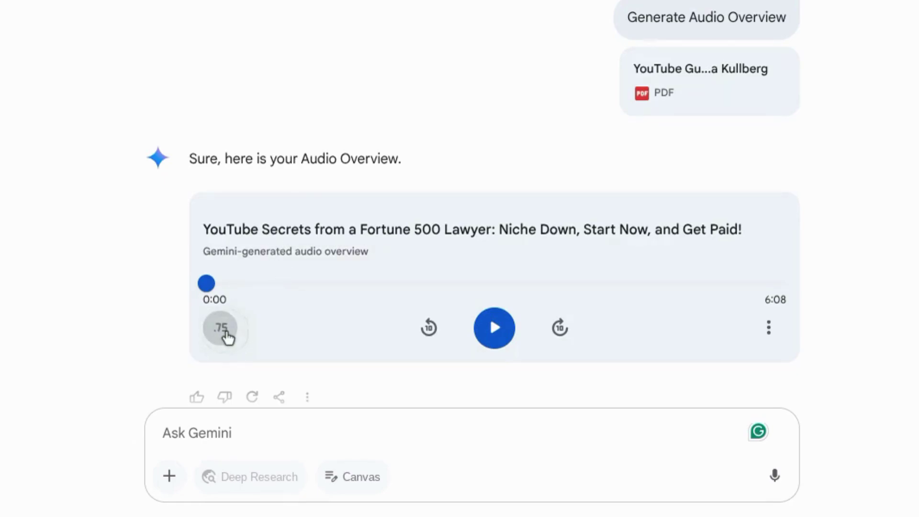
left_click(228, 337)
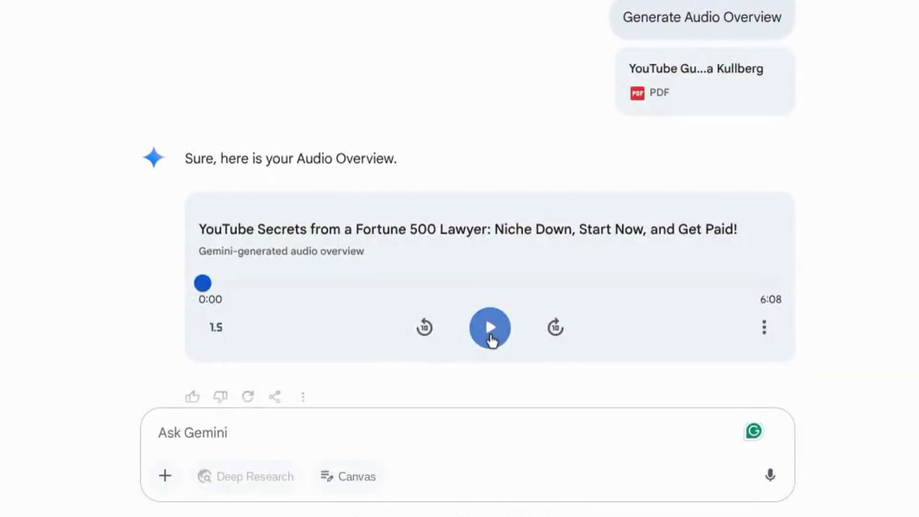
Play the audio overview, skip ahead past two minutes, and pause it at 2:19.
left_click(494, 335)
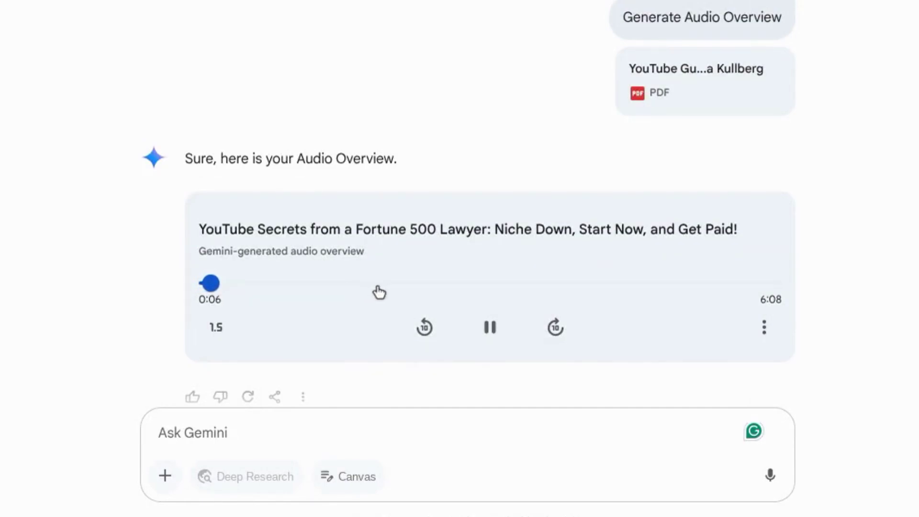
left_click(406, 287)
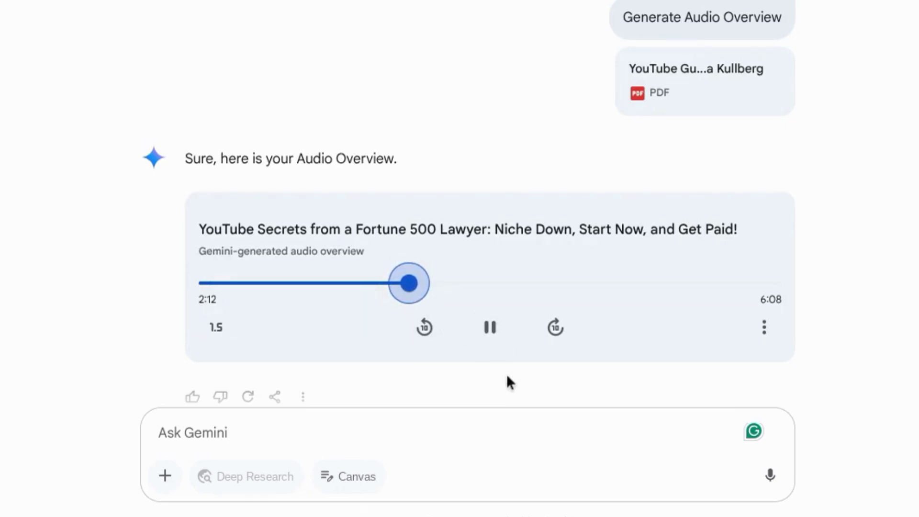
left_click(490, 332)
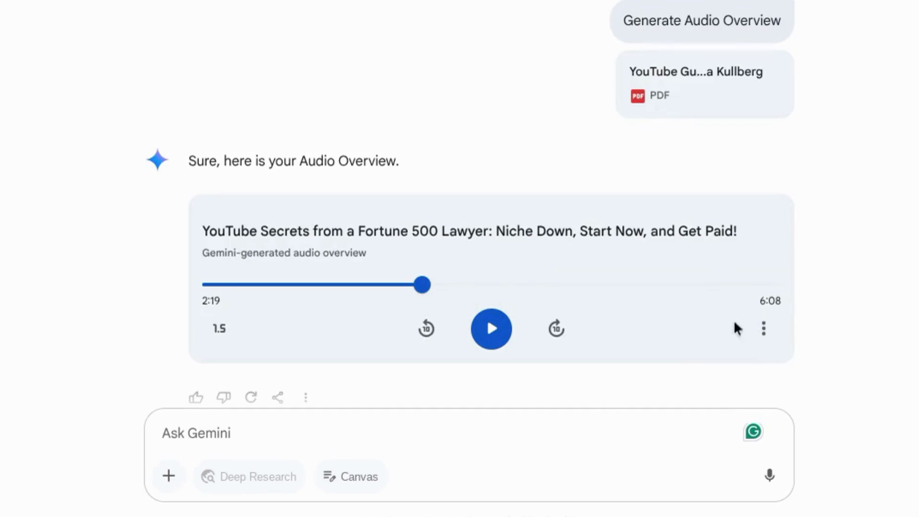
Show the audio overview's Download and Share Conversation options from its three-dot menu.
left_click(765, 332)
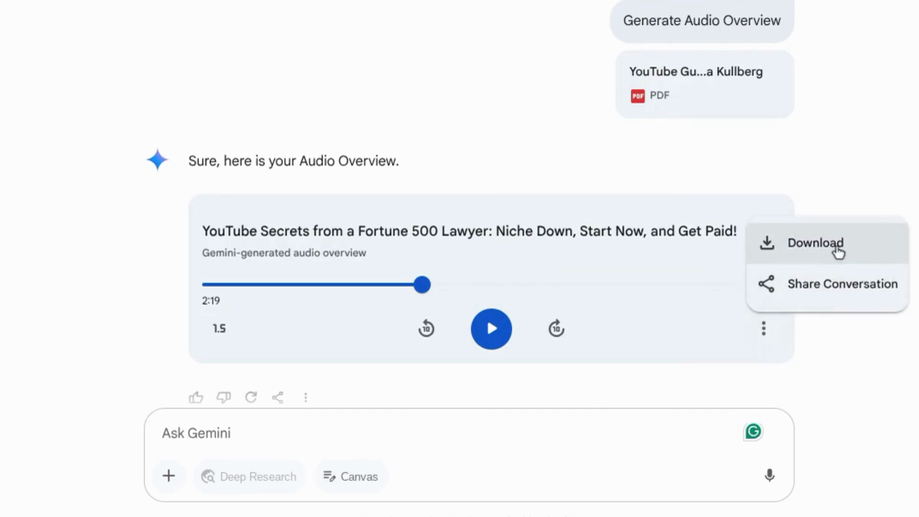